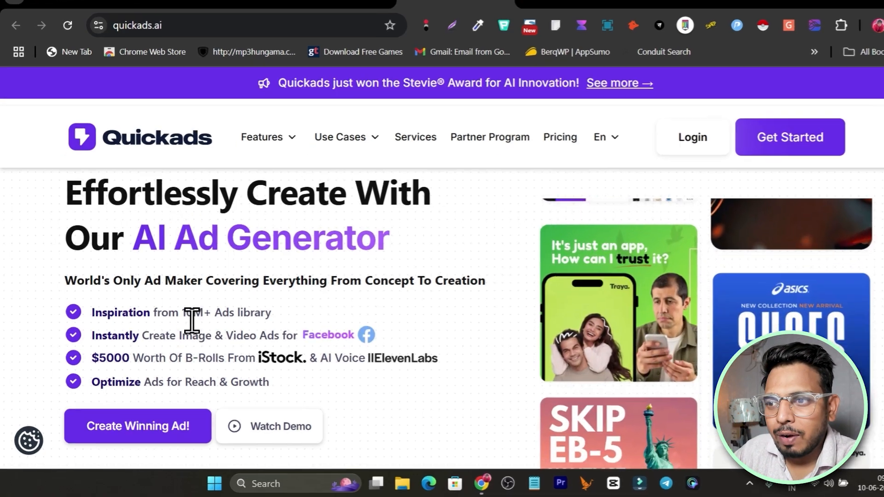
Highlight the "10M+ Ads library" text in the feature list on the Quickads homepage.
left_click_drag(171, 319, 200, 325)
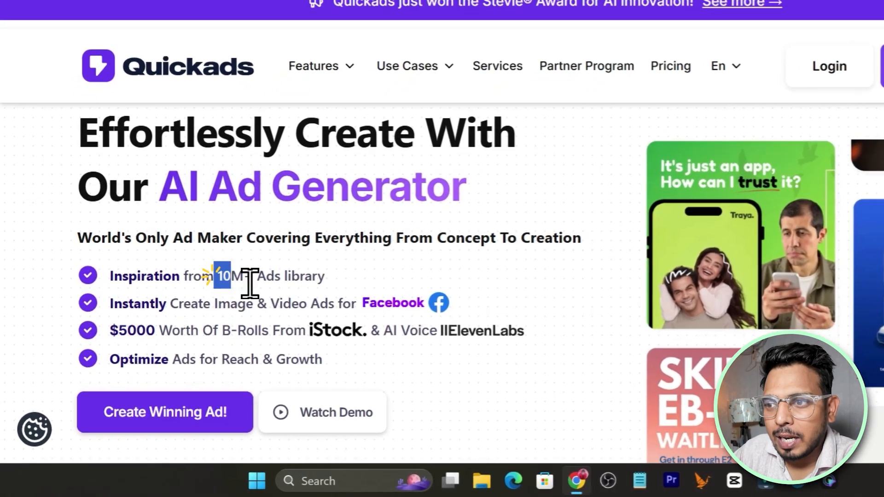
left_click_drag(250, 283, 358, 283)
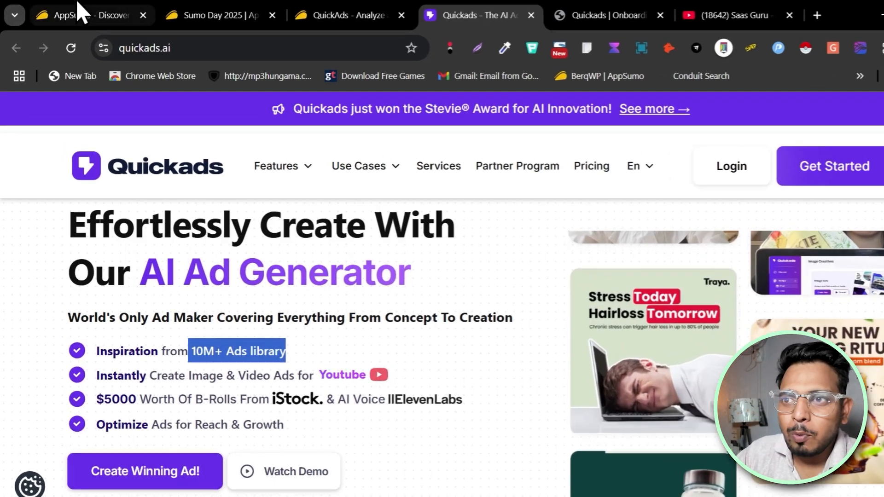
Switch to the AppSumo homepage and look over its Sumo Day sale banner and featured deals.
left_click(79, 13)
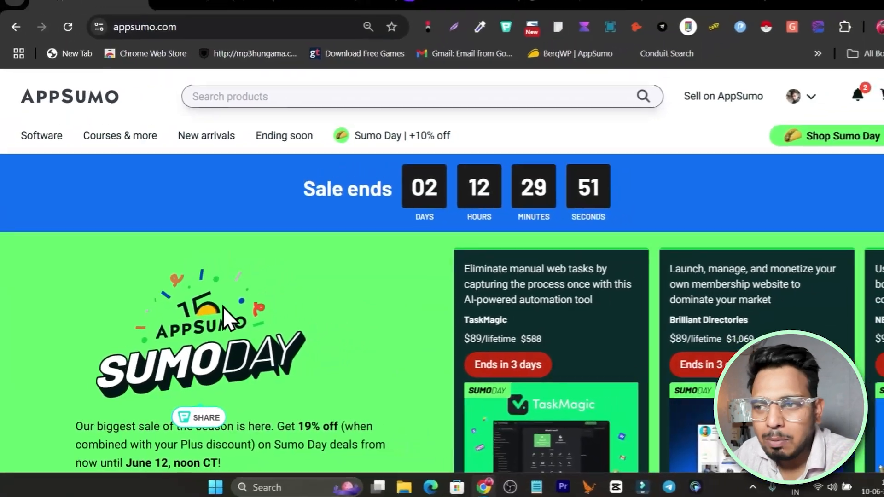
scroll(353, 291, "down", 1)
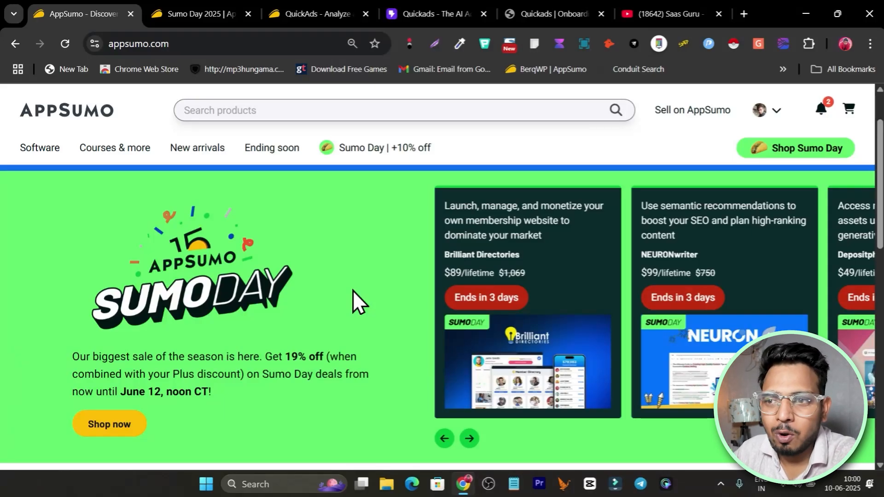
scroll(352, 291, "up", 1)
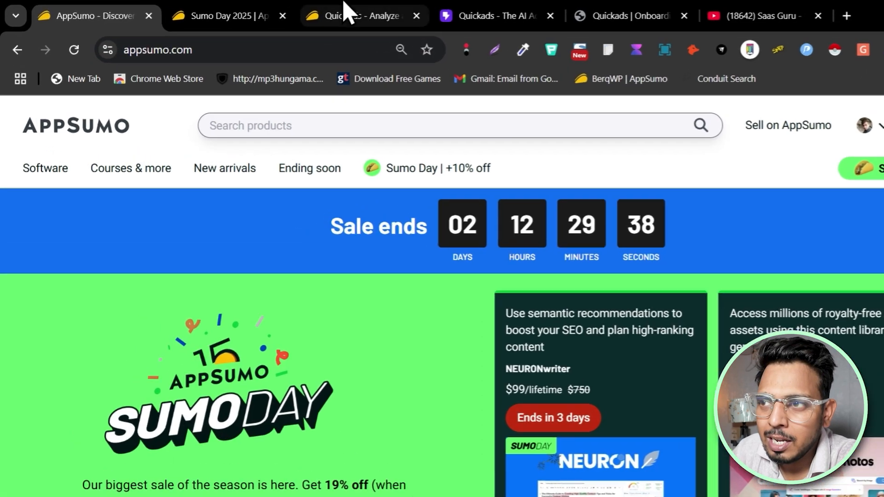
Switch to the QuickAds deal on AppSumo and go to its plans and features comparison.
left_click(307, 13)
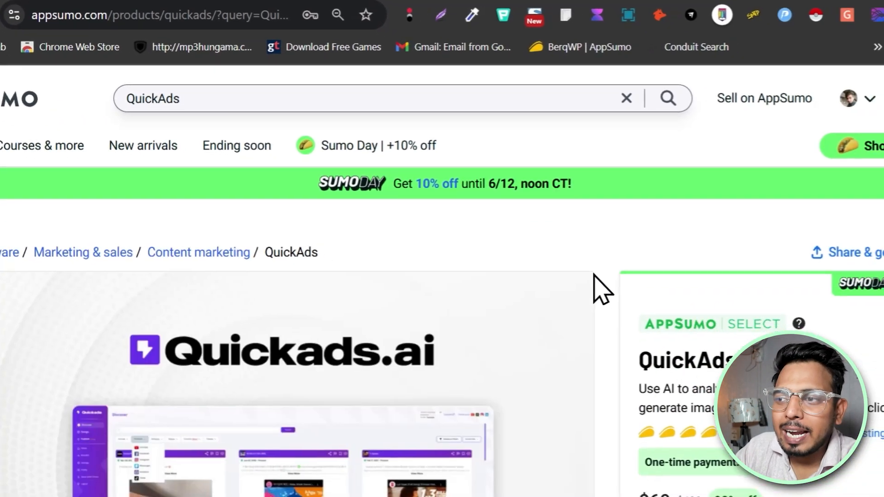
scroll(558, 296, "down", 3)
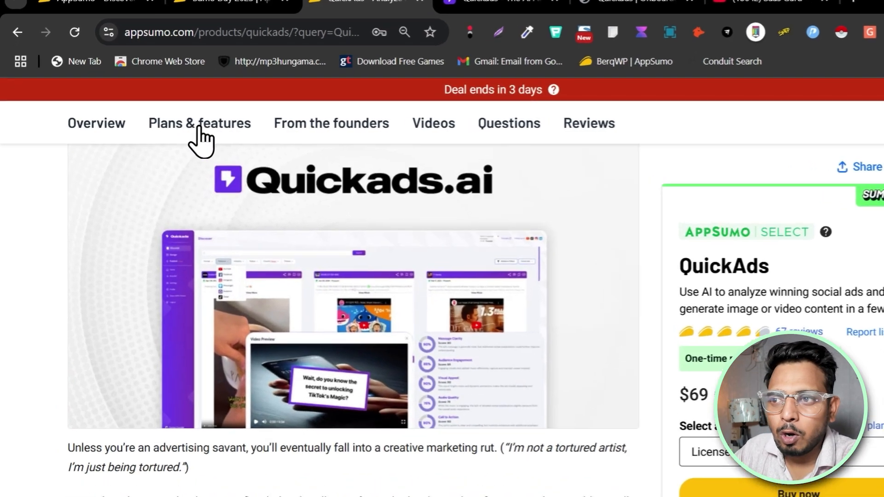
left_click(171, 123)
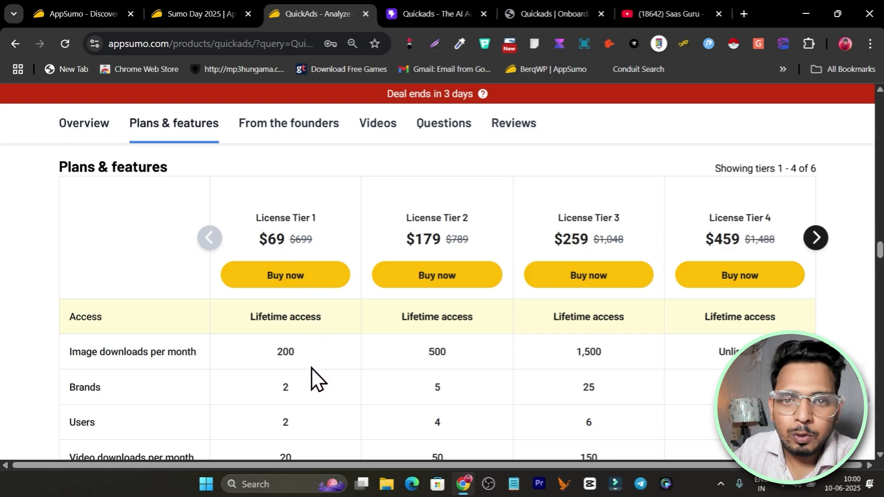
Examine the License Tier 1 allowances in the plan table, from brands and users through UGC video and white labeling.
scroll(276, 358, "down", 2)
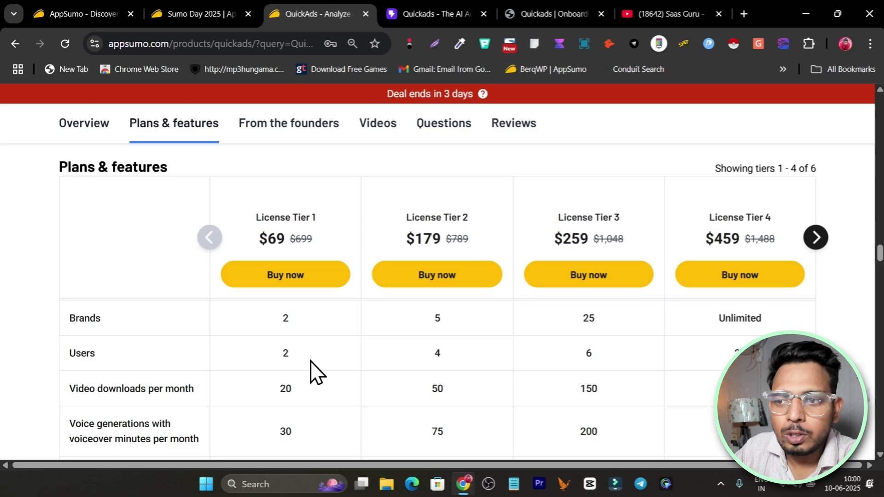
scroll(310, 371, "down", 2)
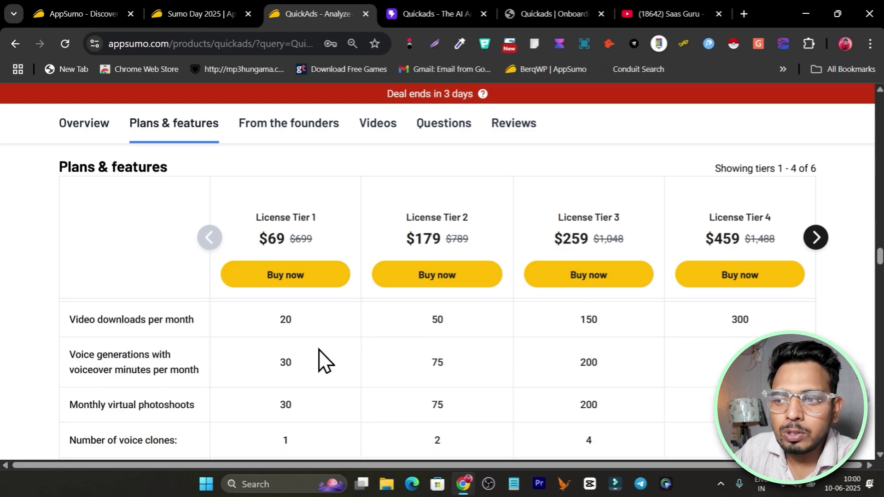
scroll(321, 368, "down", 3)
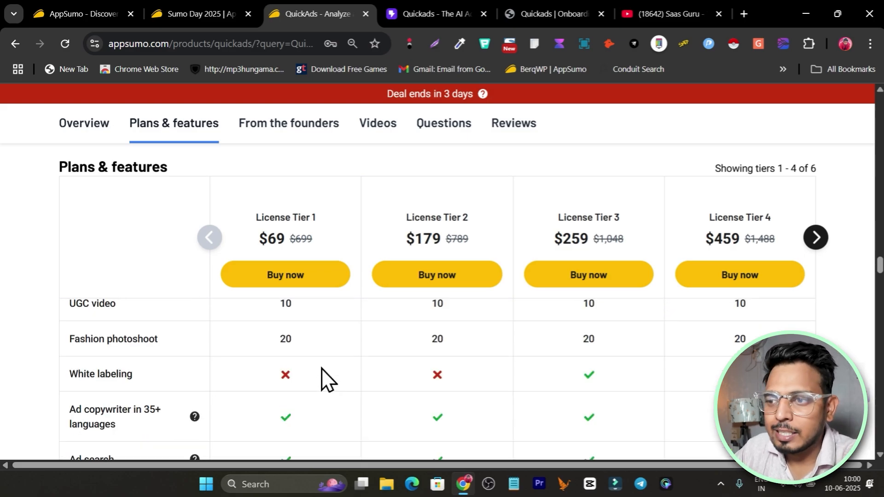
scroll(313, 392, "down", 2)
scroll(320, 389, "up", 10)
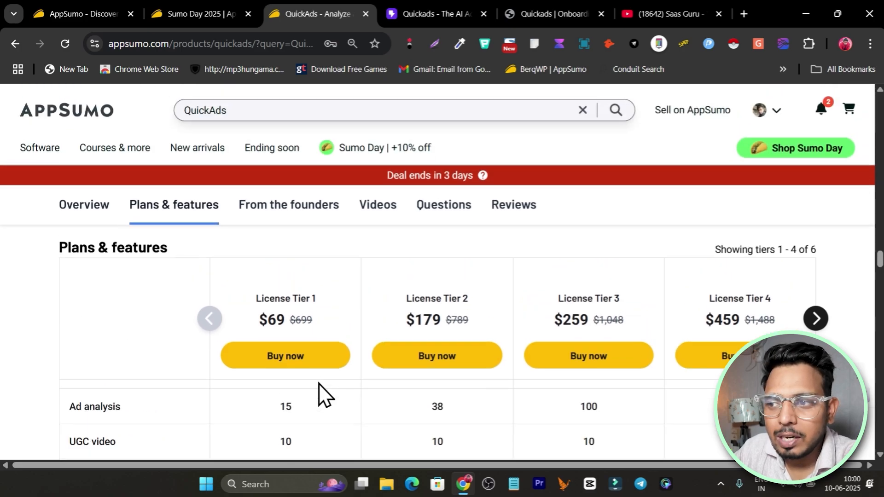
scroll(386, 310, "down", 6)
scroll(514, 346, "down", 2)
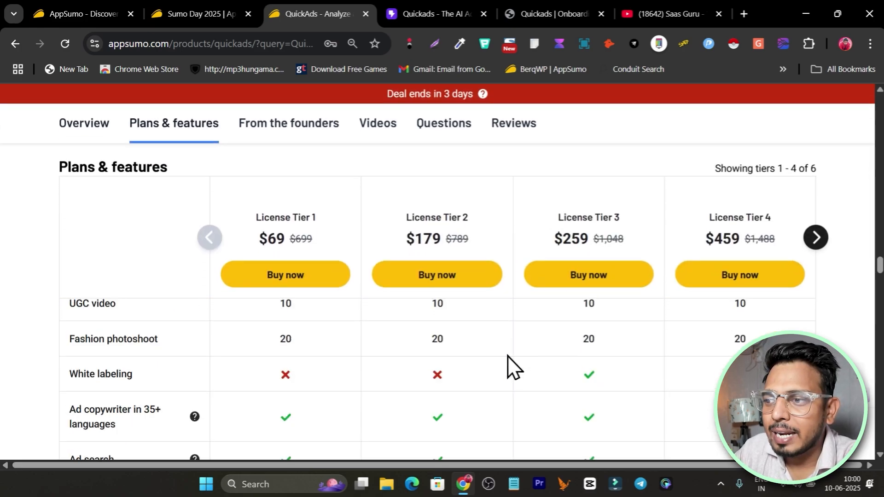
Compare the License Tier 3 allowances and white labeling with the lower tiers in the plan table.
scroll(583, 383, "up", 5)
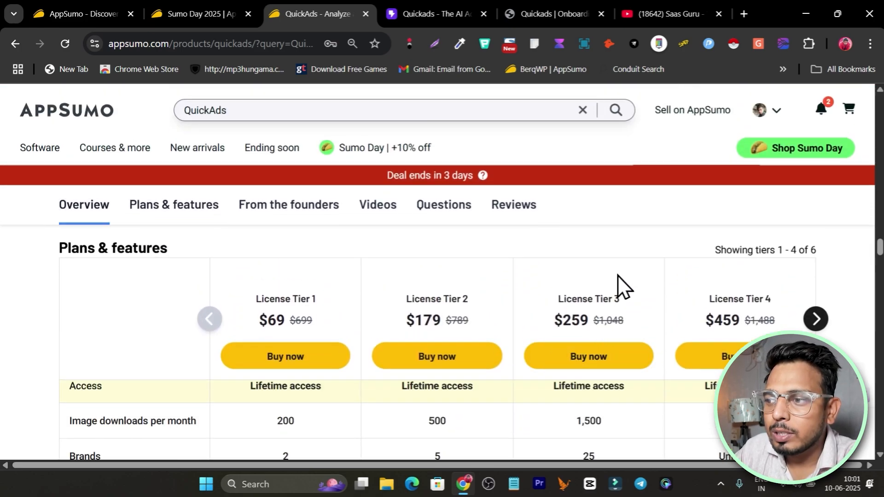
scroll(609, 391, "down", 1)
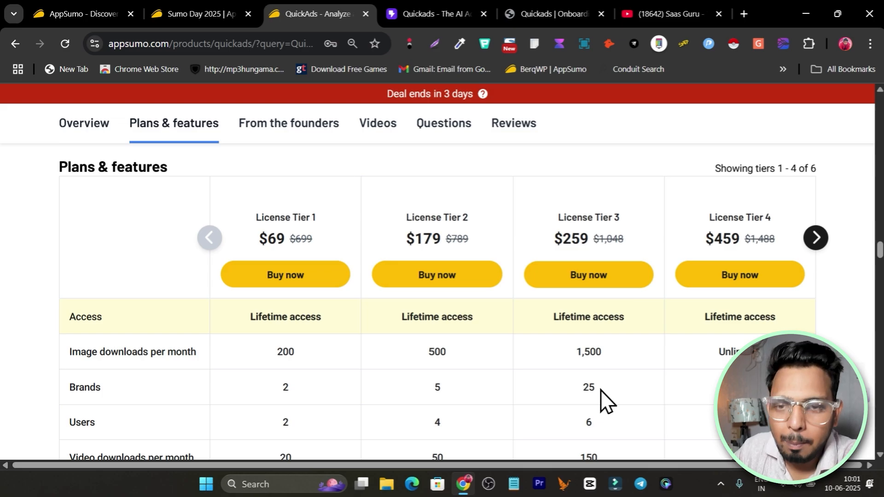
scroll(601, 375, "down", 3)
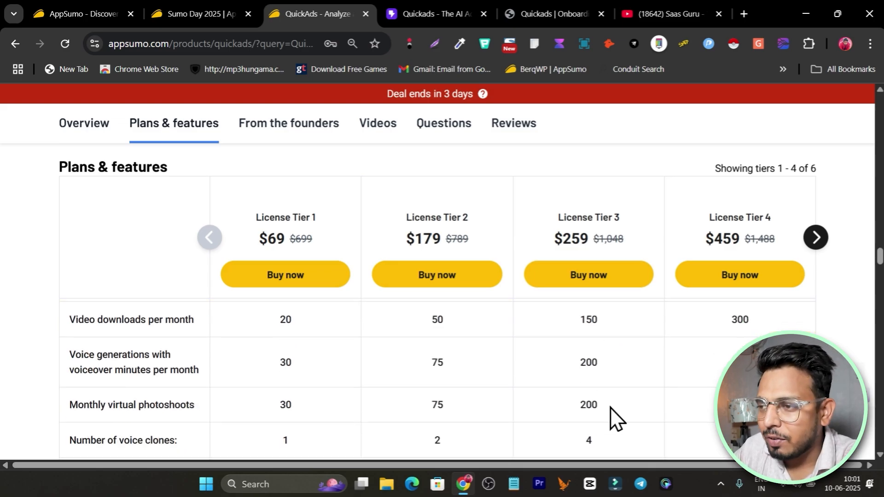
scroll(609, 409, "down", 4)
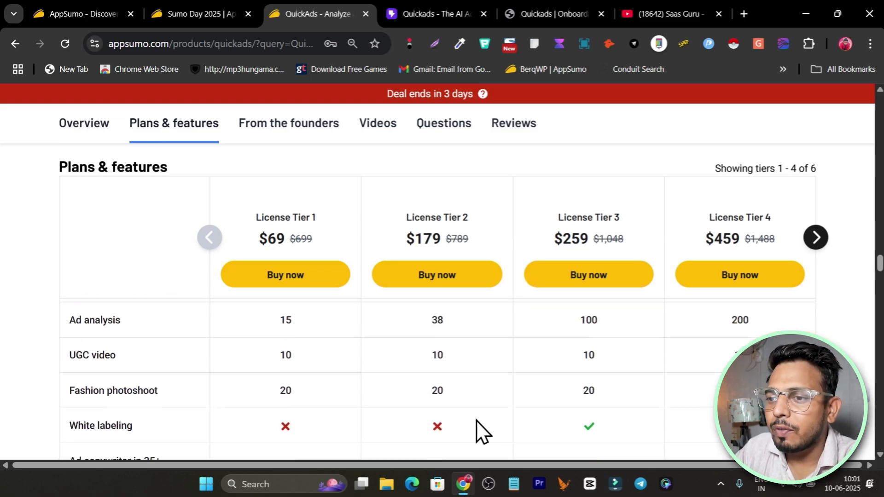
scroll(507, 410, "down", 1)
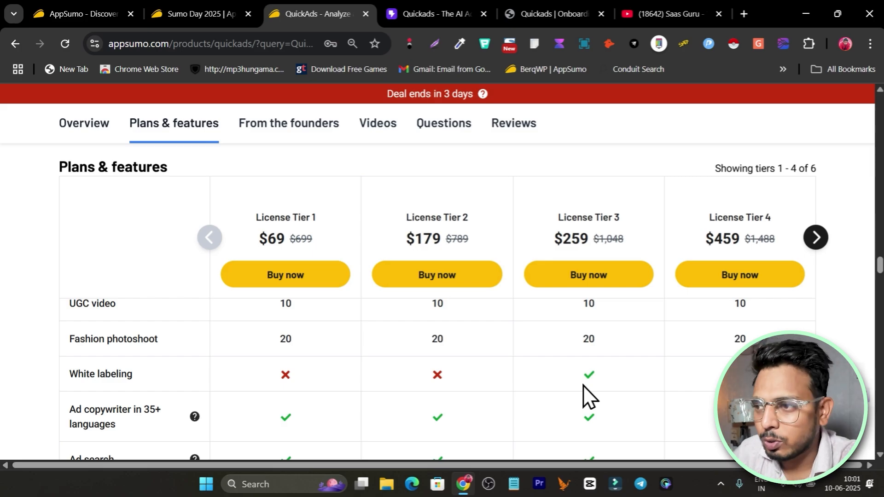
scroll(588, 227, "up", 6)
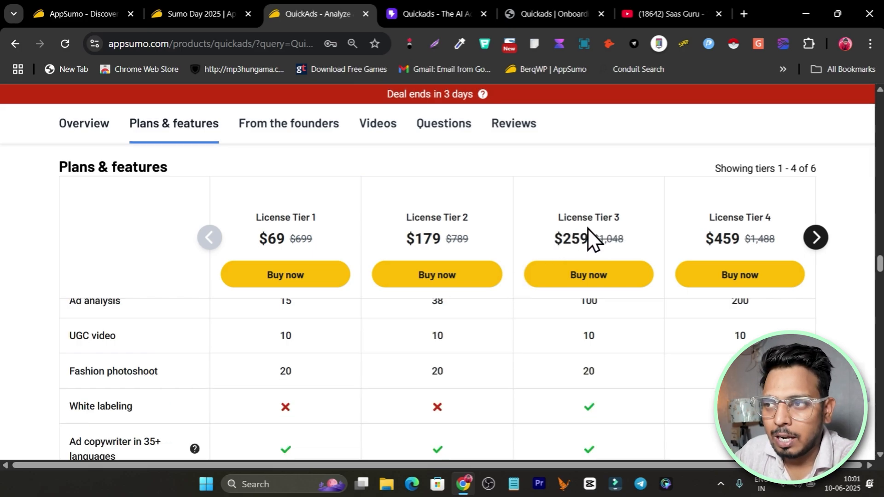
scroll(570, 313, "up", 5)
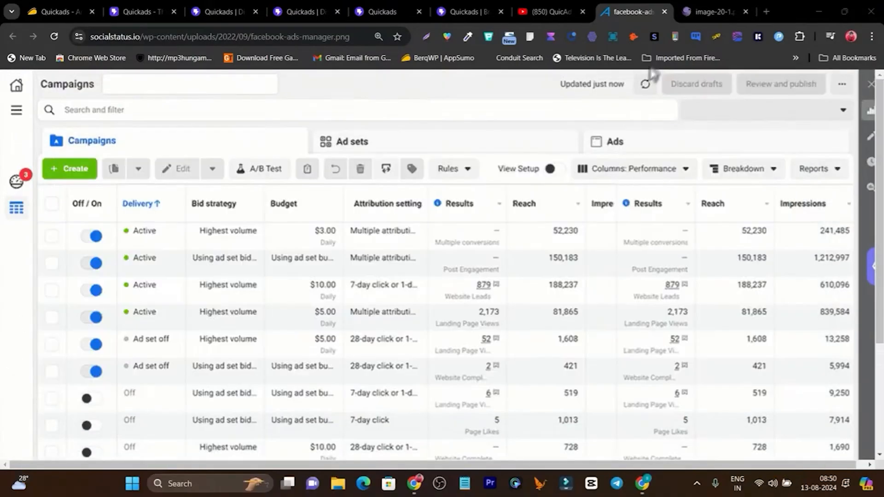
View the ad conversions chart image, then return to the Facebook Ads Manager campaigns image and look it over.
left_click(716, 9)
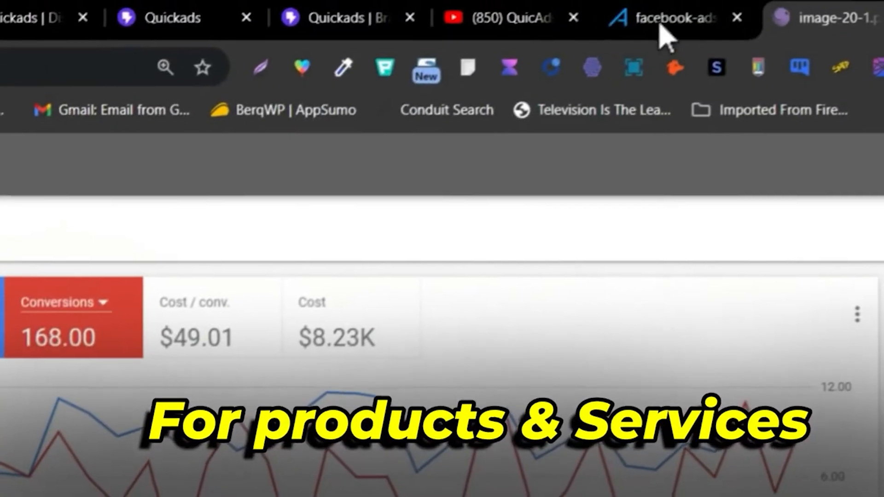
left_click(661, 18)
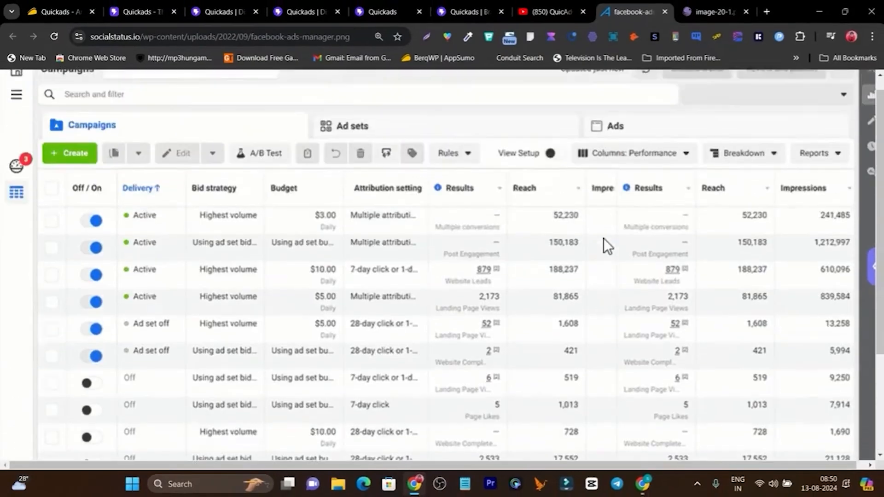
scroll(604, 238, "up", 1)
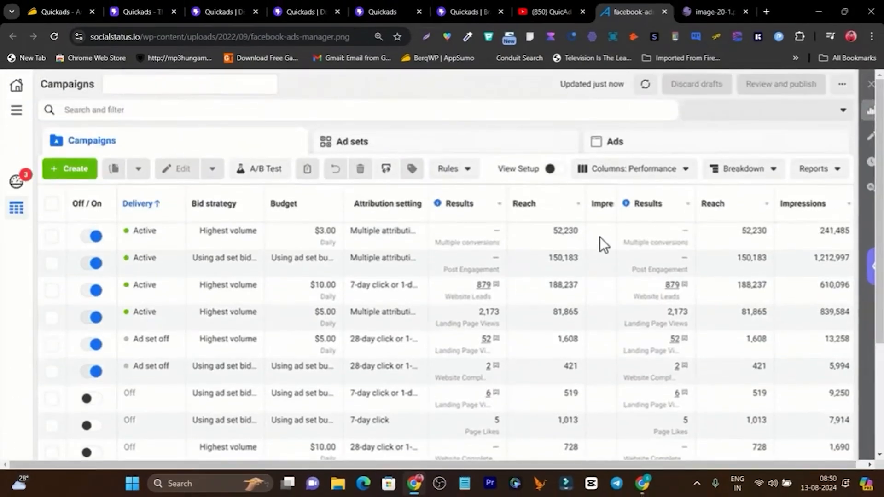
mouse_move(706, 4)
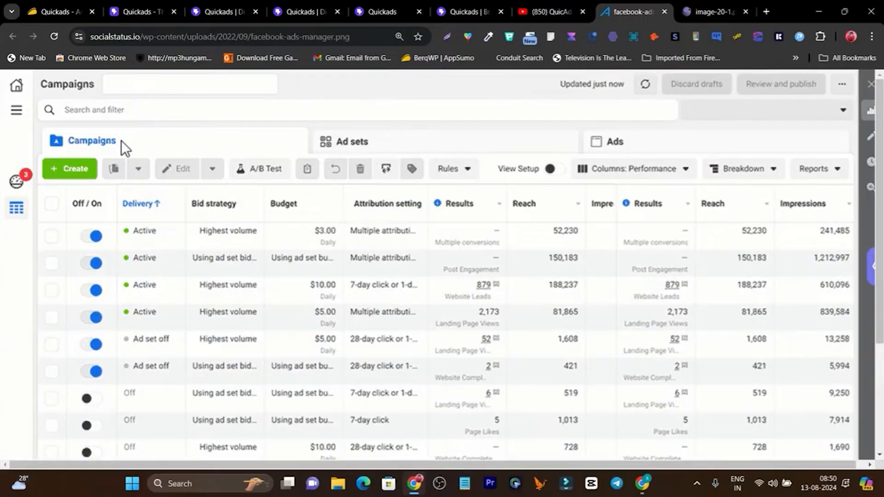
Switch to the Quickads Discover page and browse the ads in its library.
left_click(216, 9)
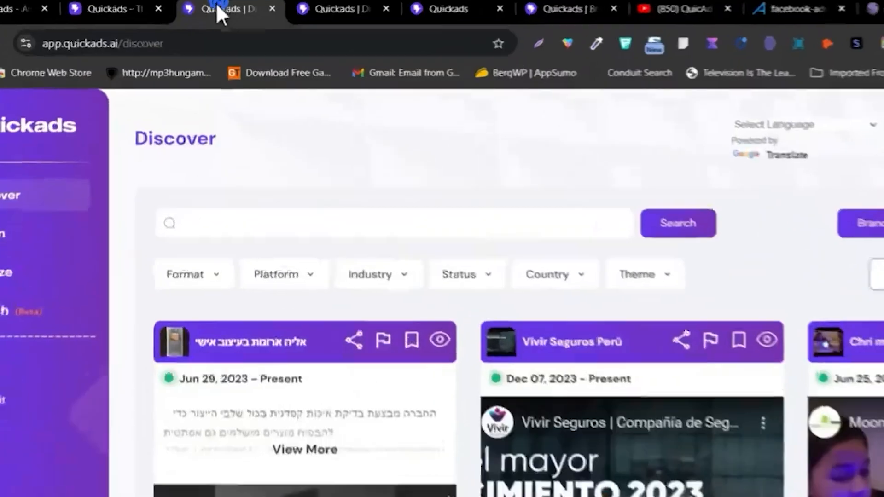
scroll(536, 346, "down", 10)
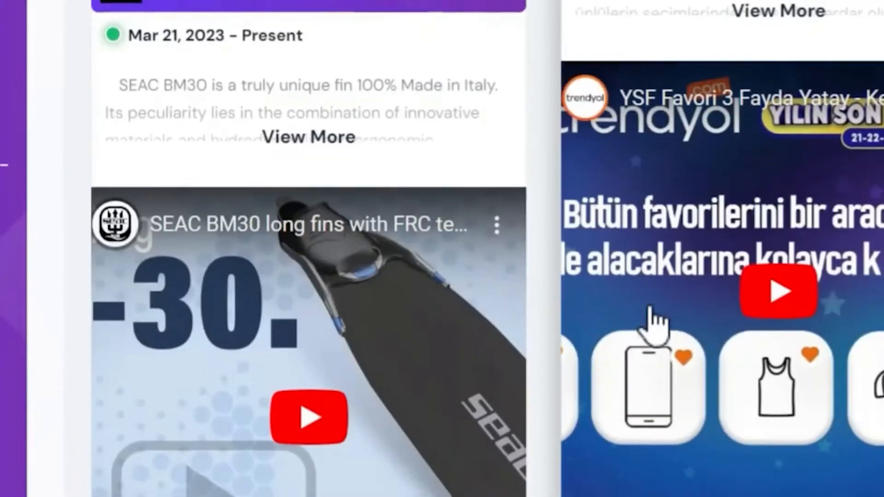
scroll(553, 350, "up", 10)
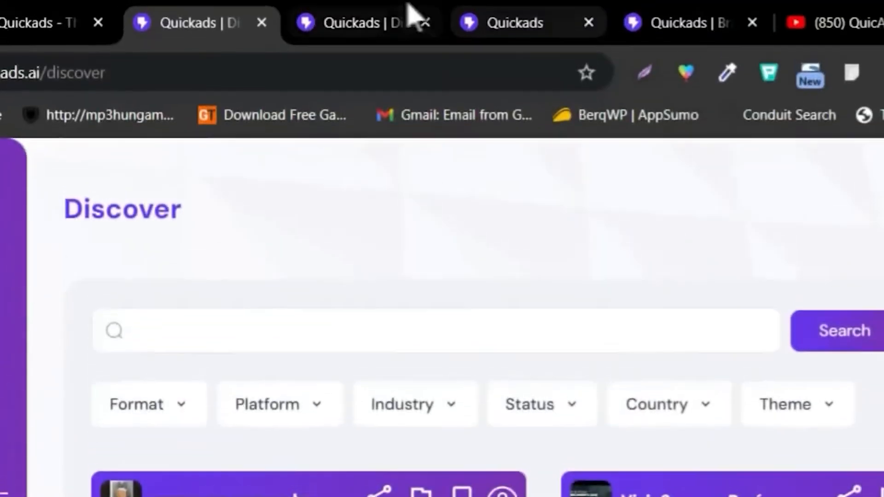
In the Otto Insurance ad's details, view its AI rating and close the rating window.
left_click(408, 7)
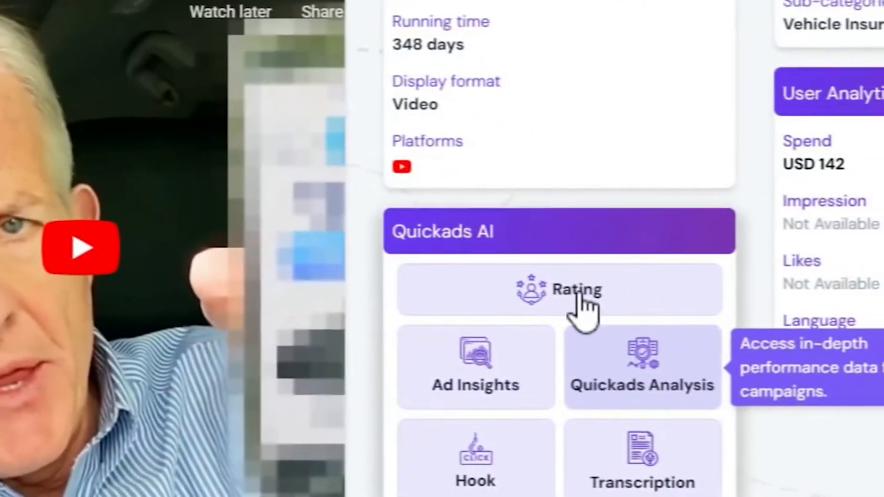
left_click(573, 291)
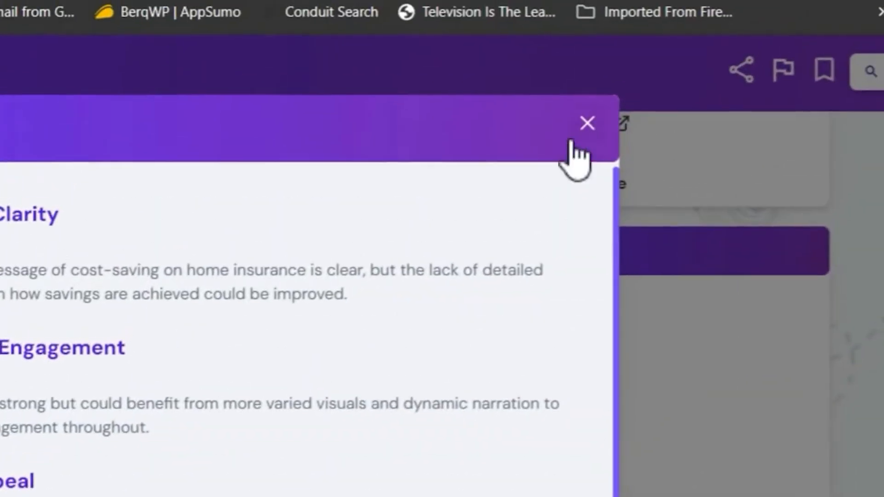
left_click(584, 124)
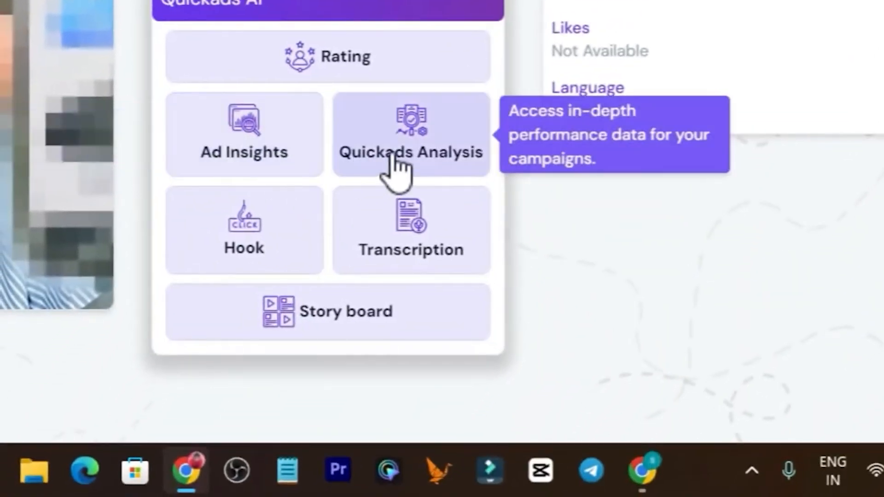
View the Quickads Analysis suggestions for the Otto Insurance ad, close them, and review the other AI tools in its details.
left_click(395, 159)
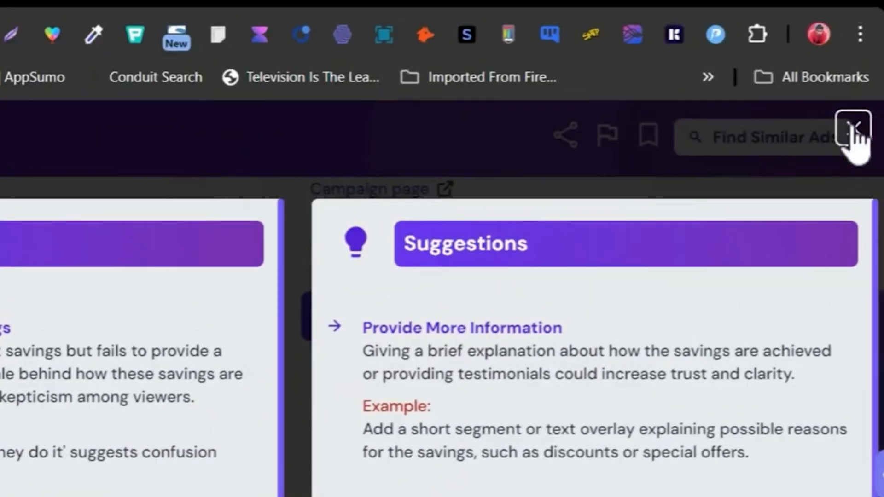
left_click(852, 138)
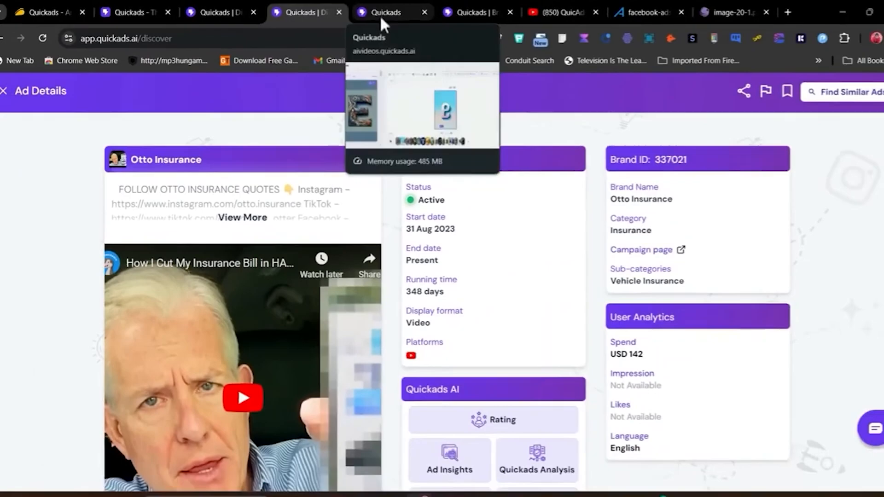
scroll(460, 322, "down", 3)
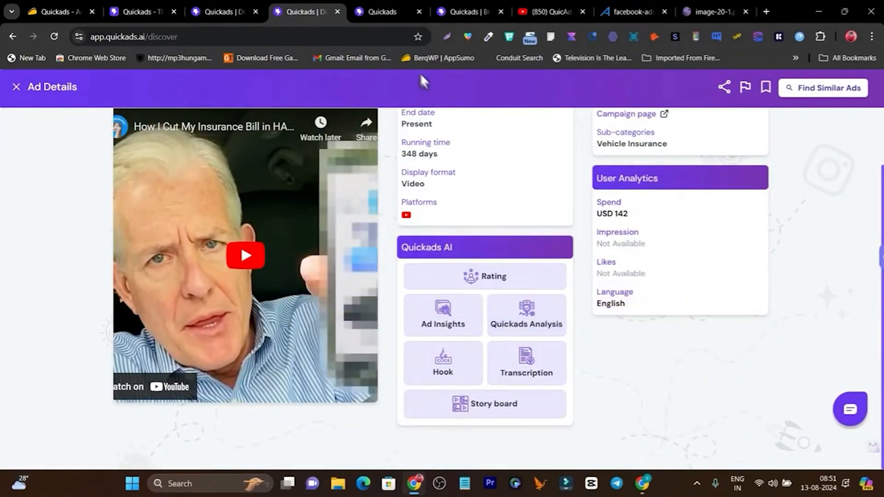
Switch to the Quickads AI video project and look through its scenes.
left_click(383, 4)
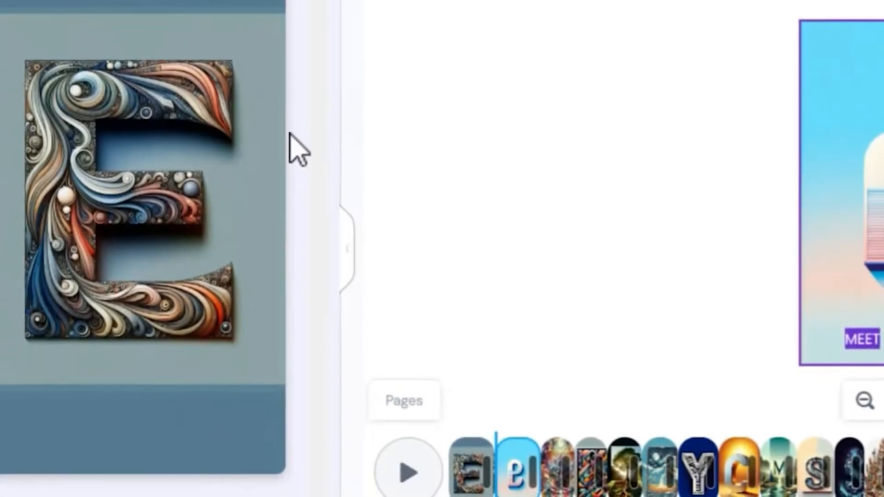
scroll(322, 214, "down", 6)
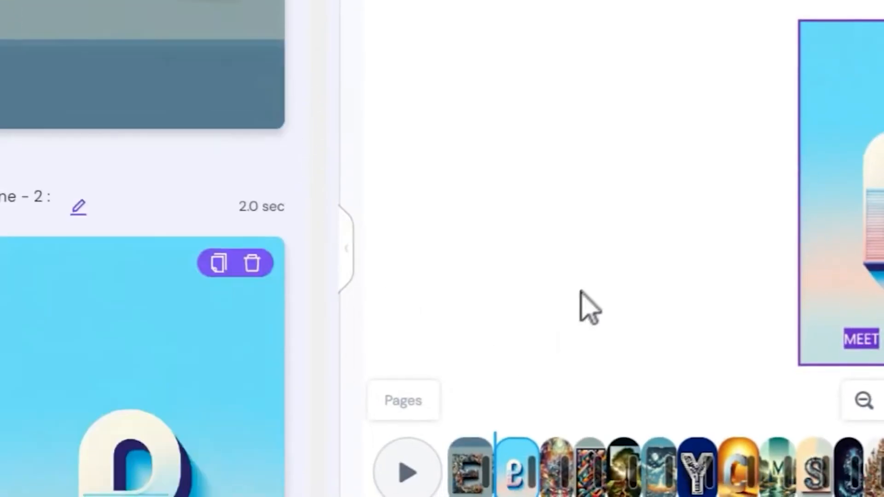
scroll(599, 184, "up", 4)
scroll(557, 209, "up", 3)
scroll(251, 205, "up", 5)
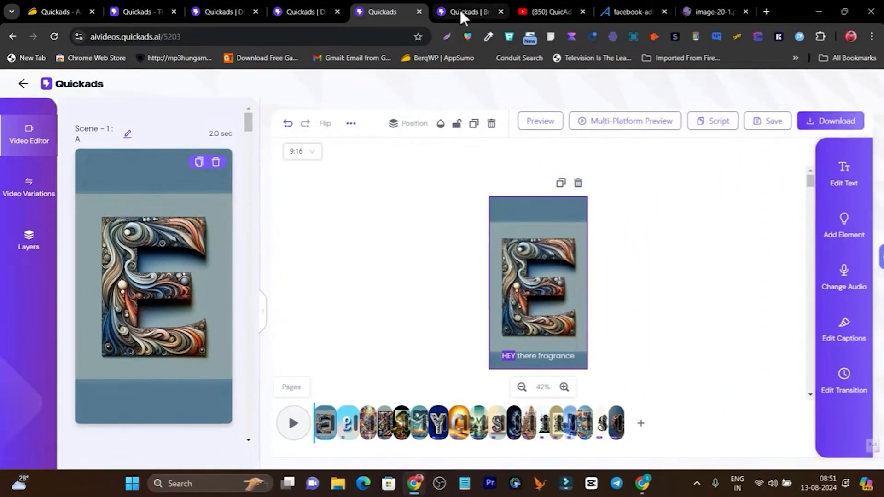
left_click(462, 11)
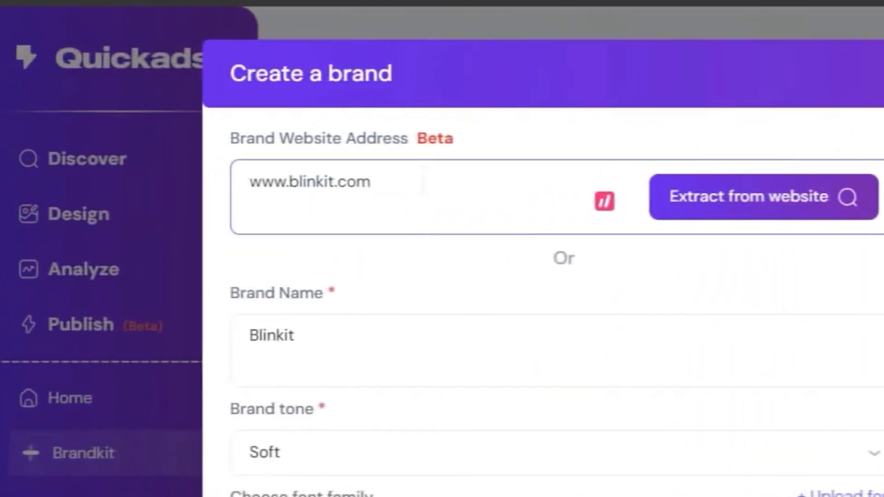
left_click_drag(408, 181, 220, 179)
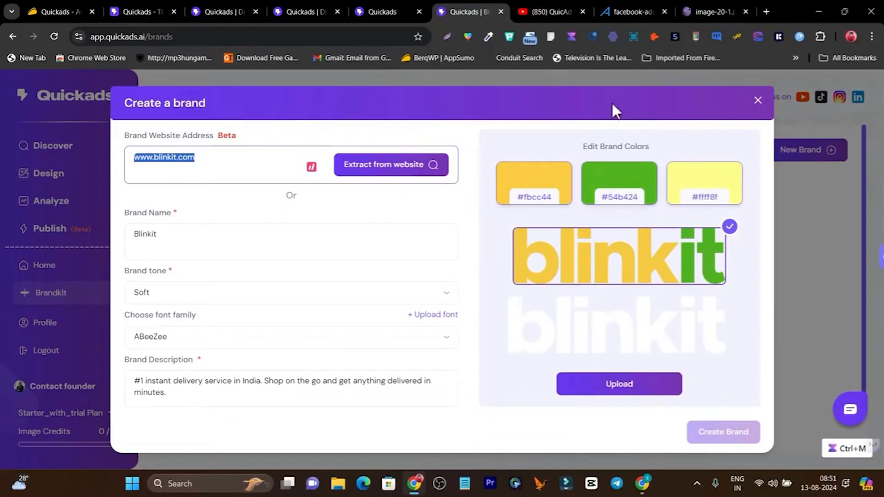
Revisit the scenes of the AI video project and the ads on the Discover page.
left_click(377, 12)
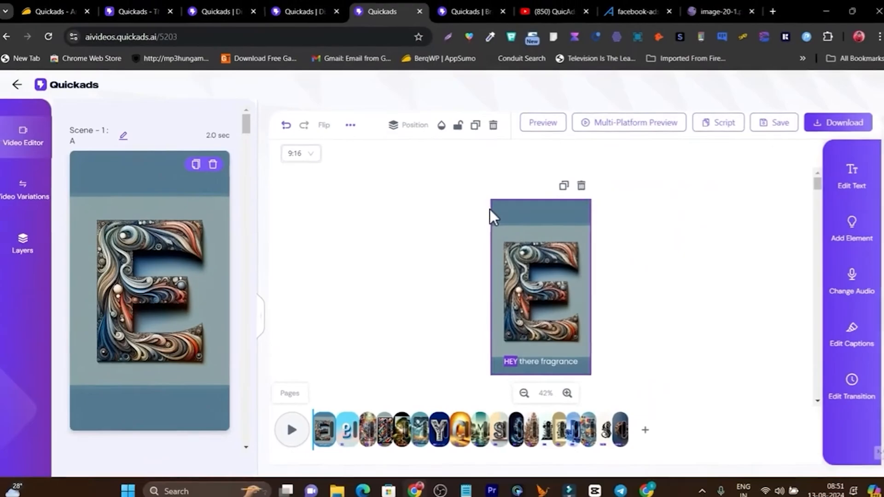
scroll(570, 266, "down", 5)
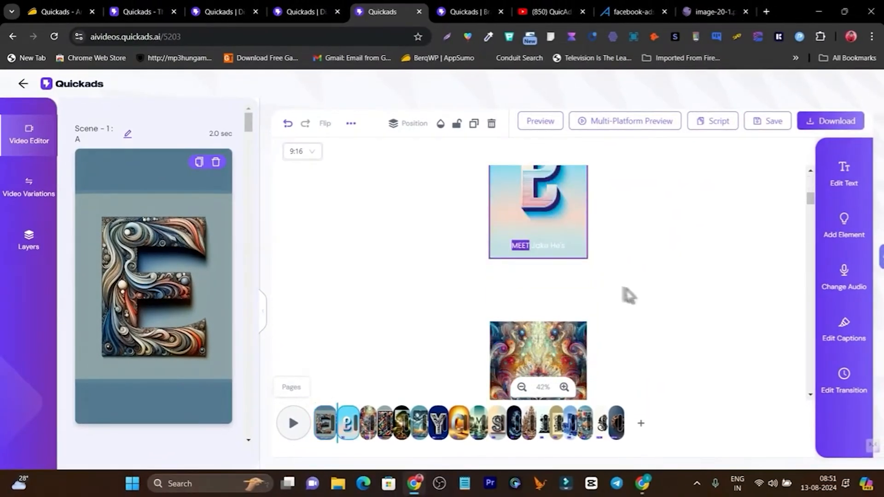
scroll(628, 295, "up", 5)
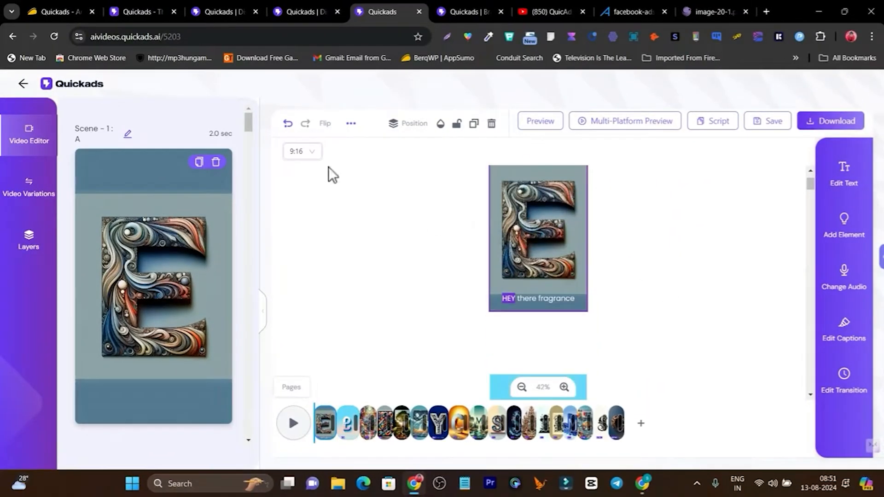
left_click(217, 10)
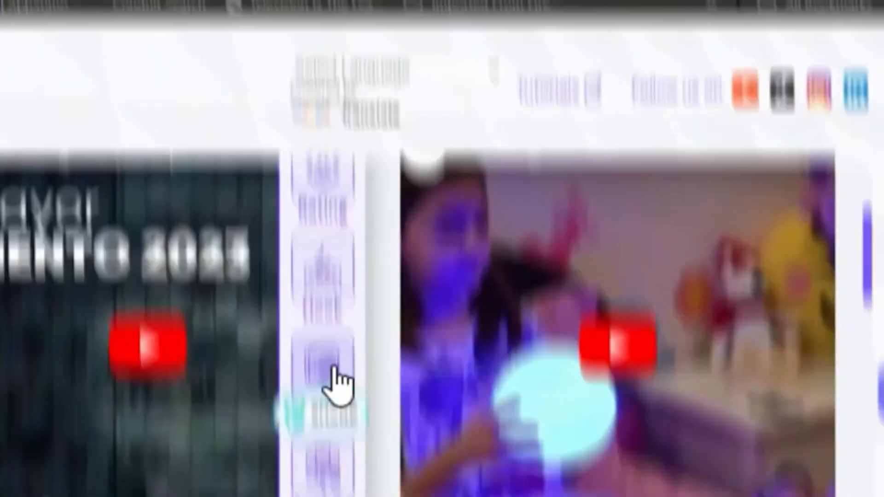
scroll(366, 198, "down", 4)
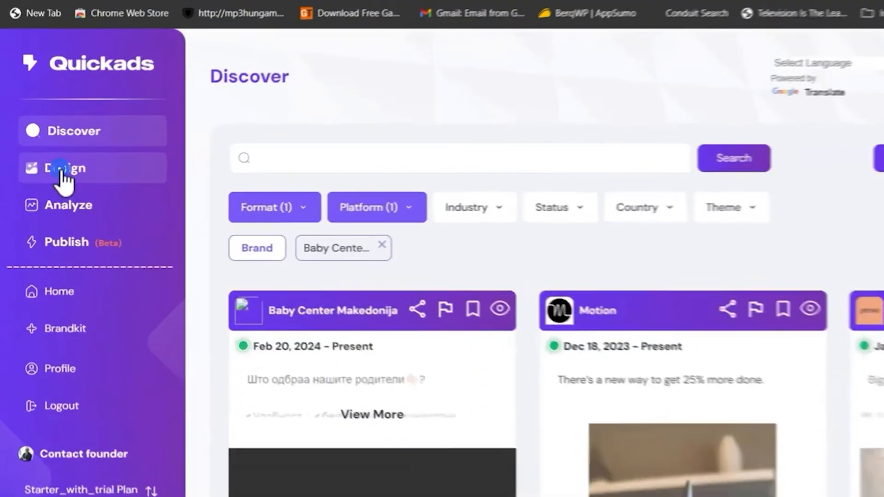
Start an Expert Mode ad from the Design page and choose to fetch a new brand from its website.
left_click(46, 175)
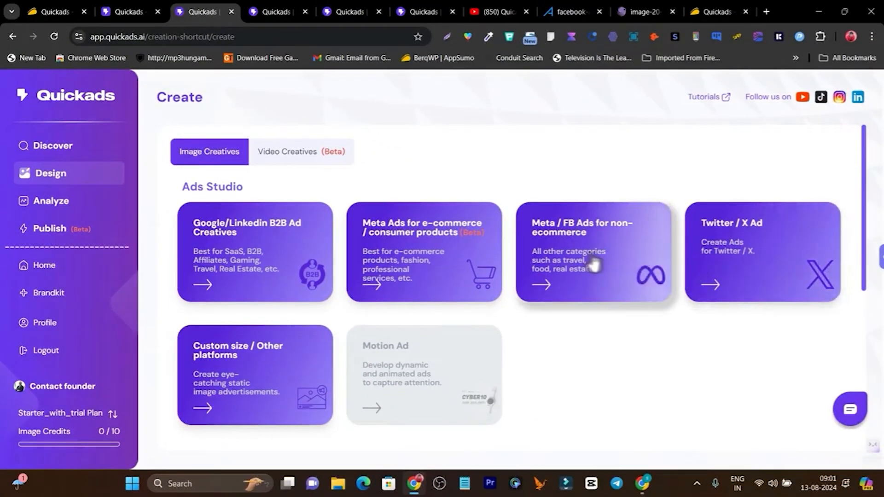
scroll(237, 363, "down", 2)
scroll(237, 362, "down", 4)
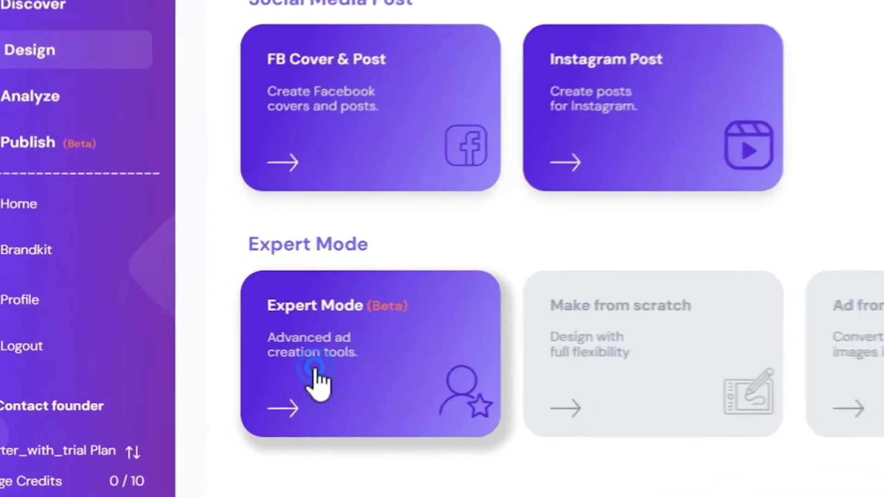
left_click(218, 371)
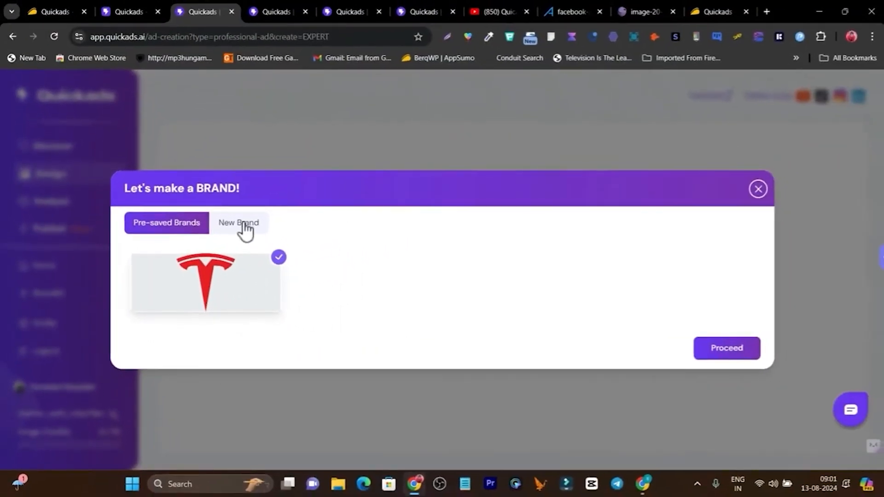
left_click(399, 153)
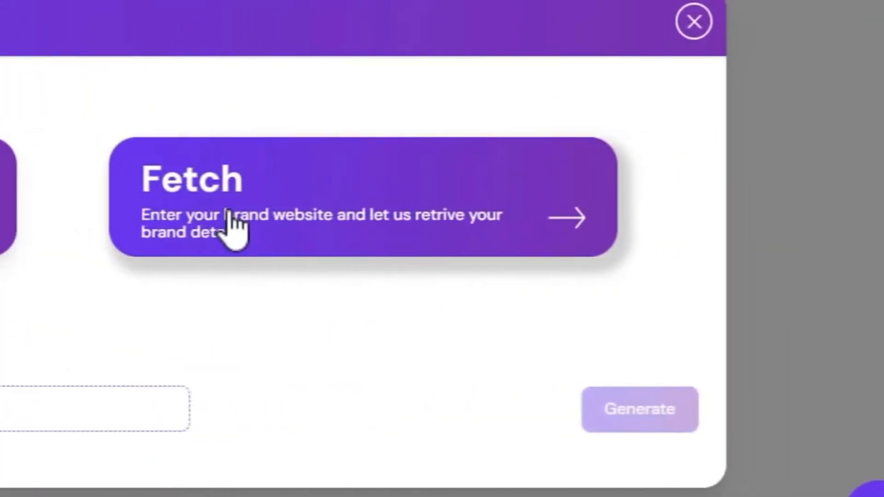
left_click(232, 216)
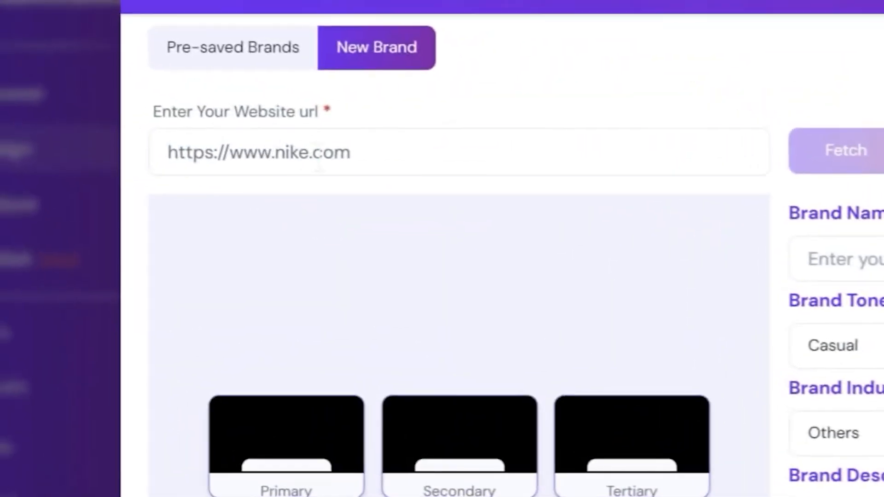
left_click(317, 154)
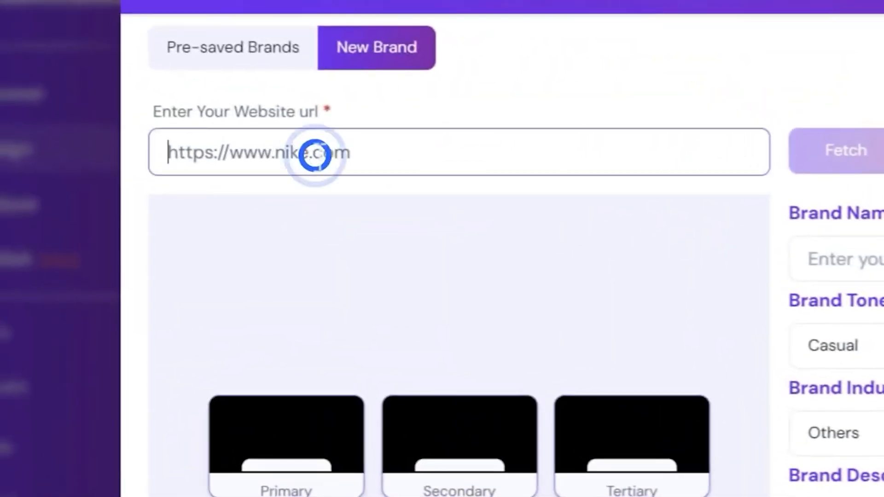
left_click(374, 152)
type("ww")
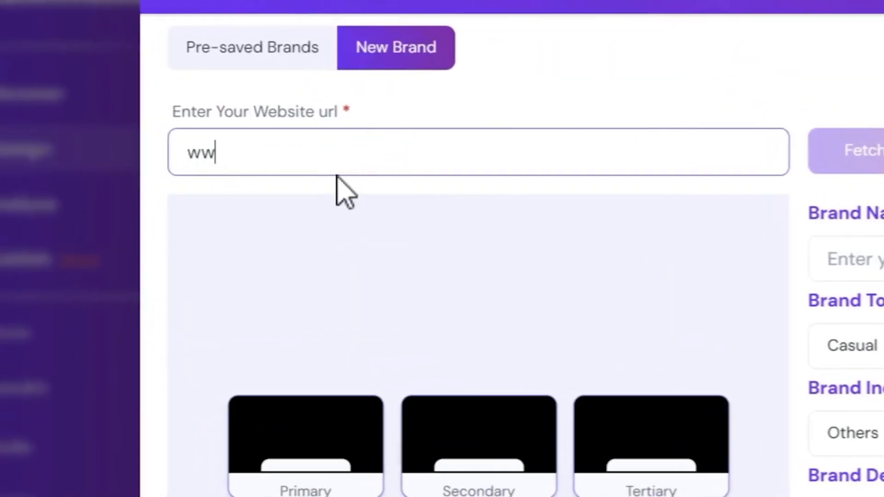
type("w")
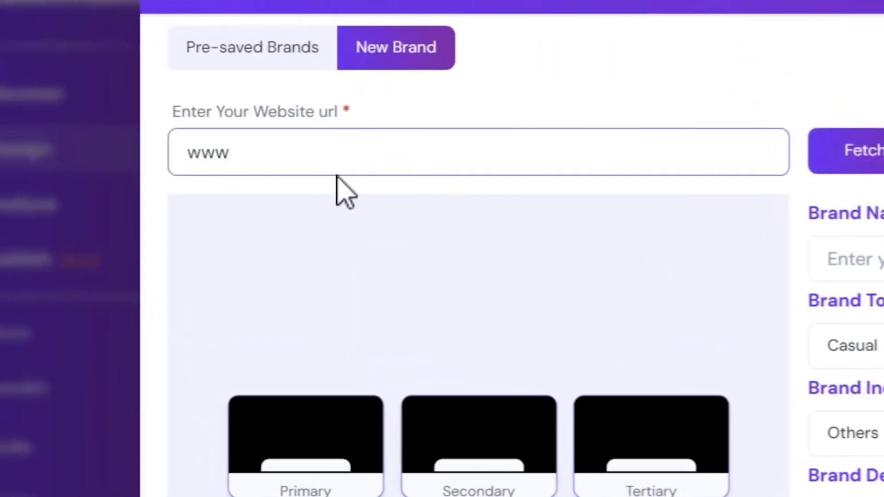
type(".saas")
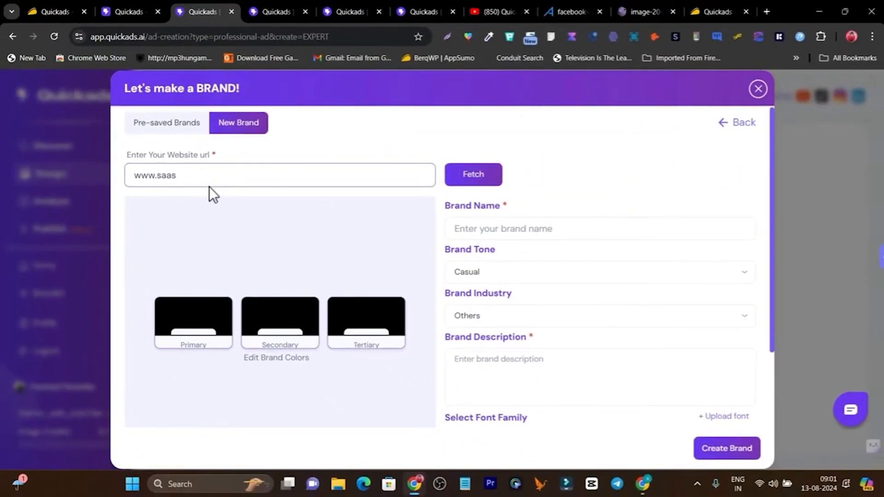
type("-g")
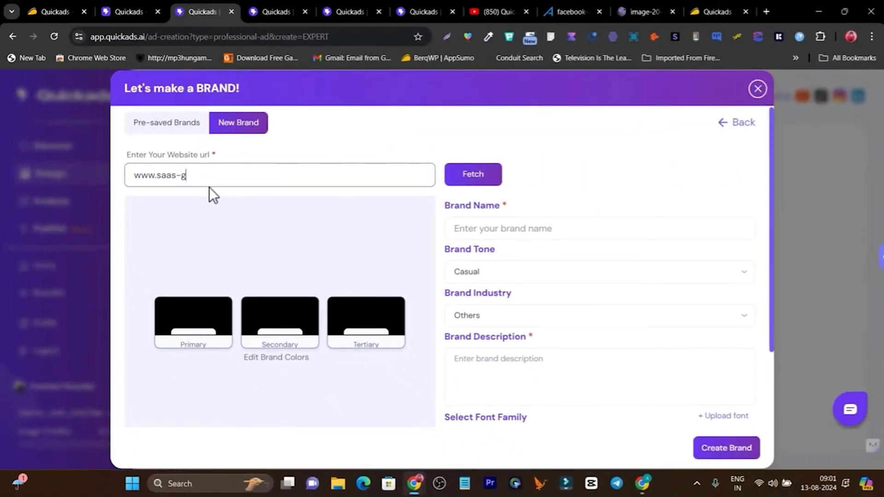
type("uru.net")
left_click(469, 184)
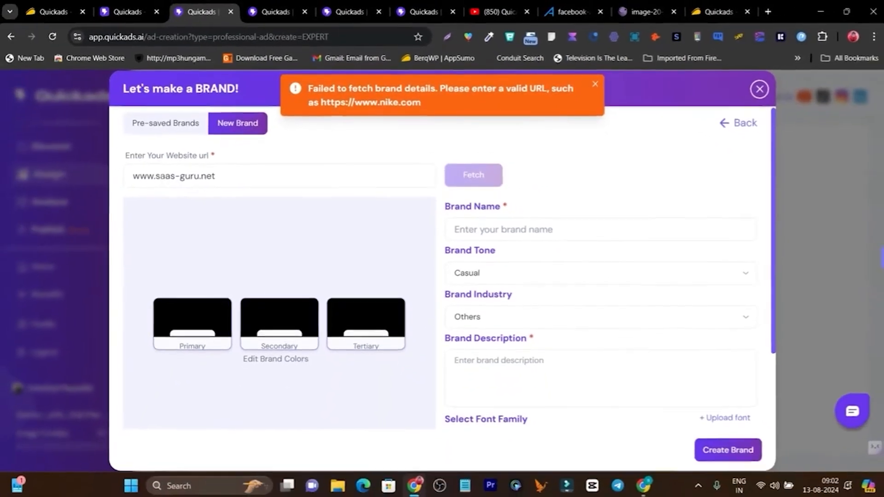
left_click_drag(215, 173, 154, 174)
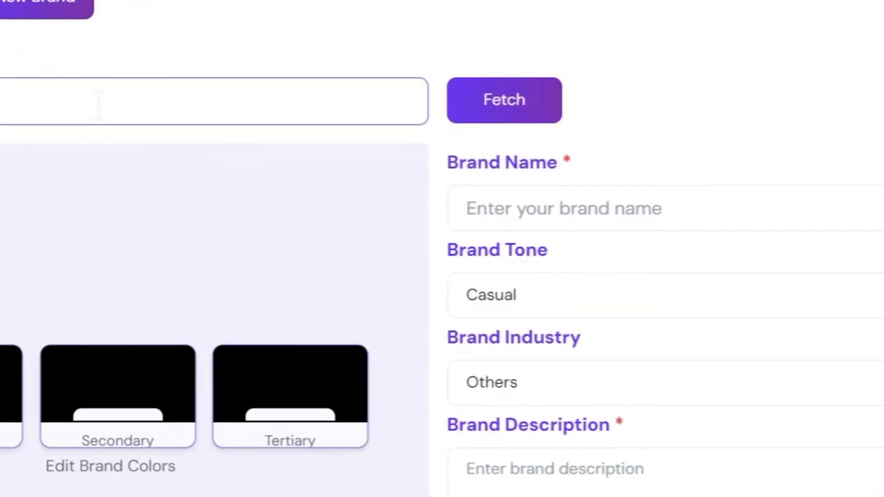
type("www.swi")
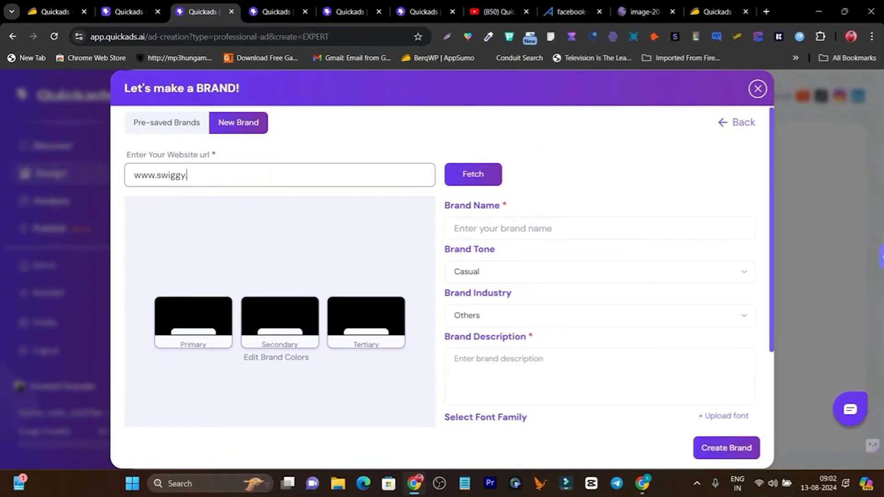
type("ggy.com")
left_click(469, 180)
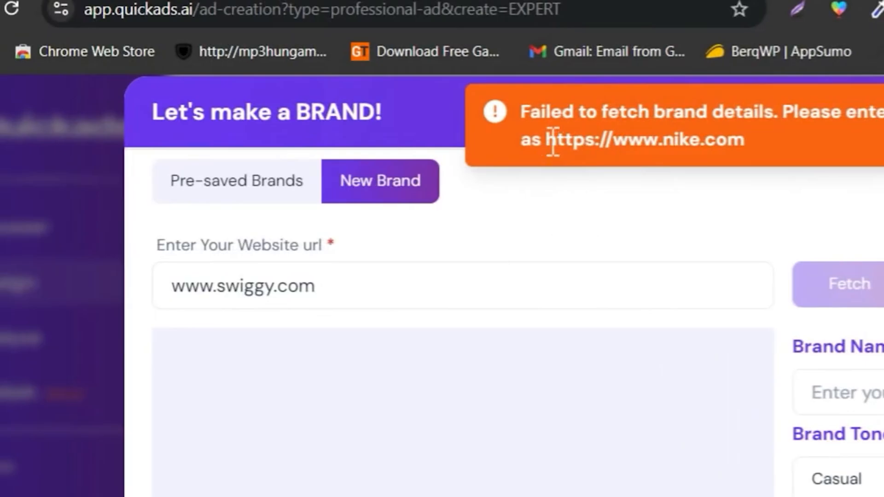
left_click_drag(548, 141, 744, 140)
key("ctrl+c")
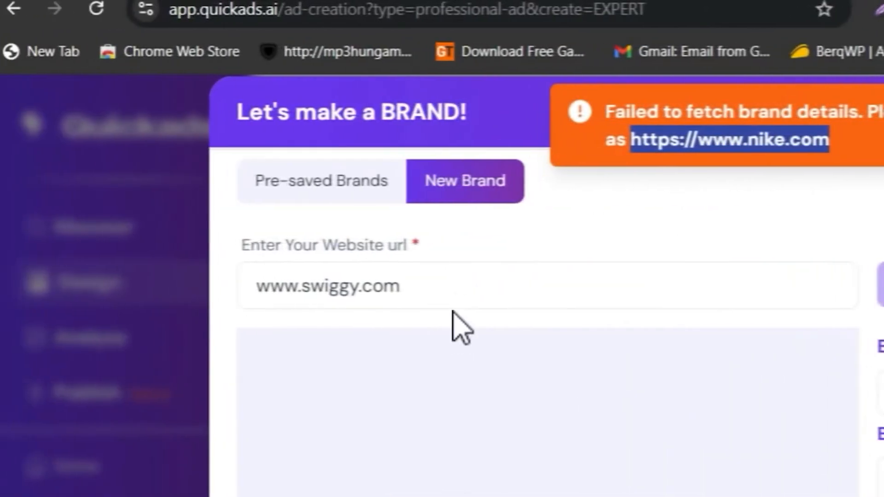
left_click(198, 295)
key("ctrl+a")
key("ctrl+v")
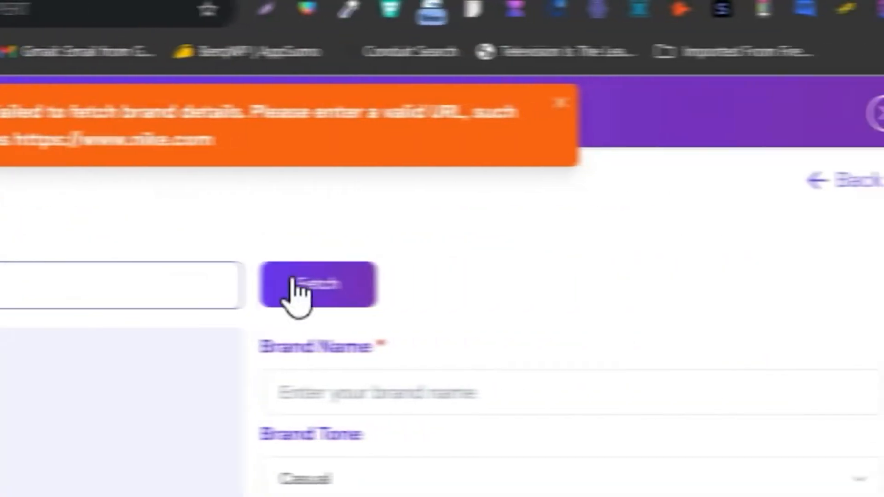
left_click(222, 277)
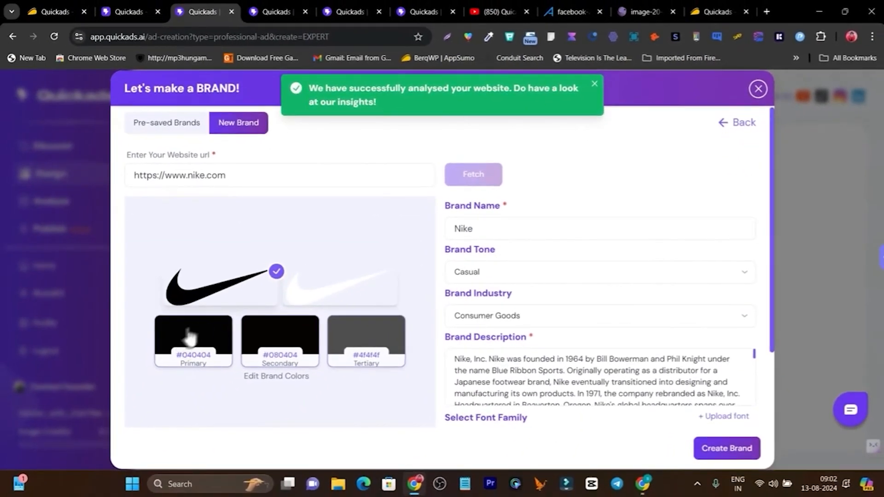
Review the fetched Nike logo, colors, description and font, and create the brand.
scroll(189, 338, "down", 3)
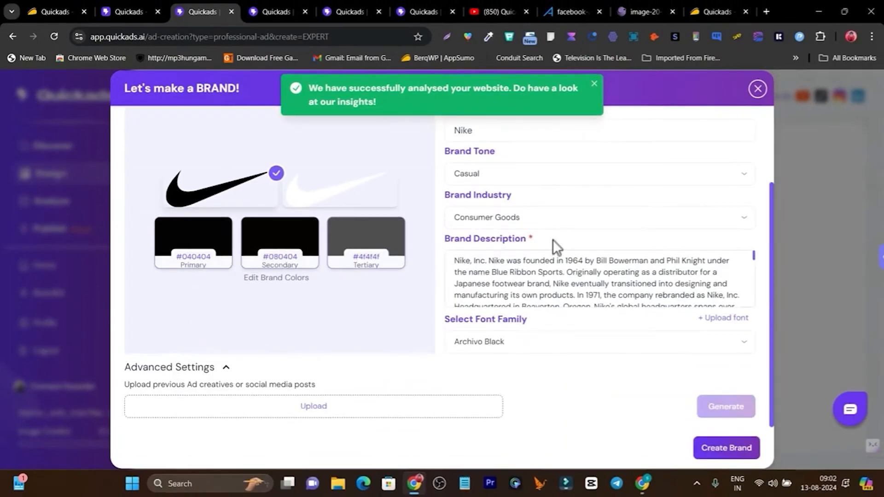
scroll(492, 162, "up", 3)
scroll(506, 244, "down", 3)
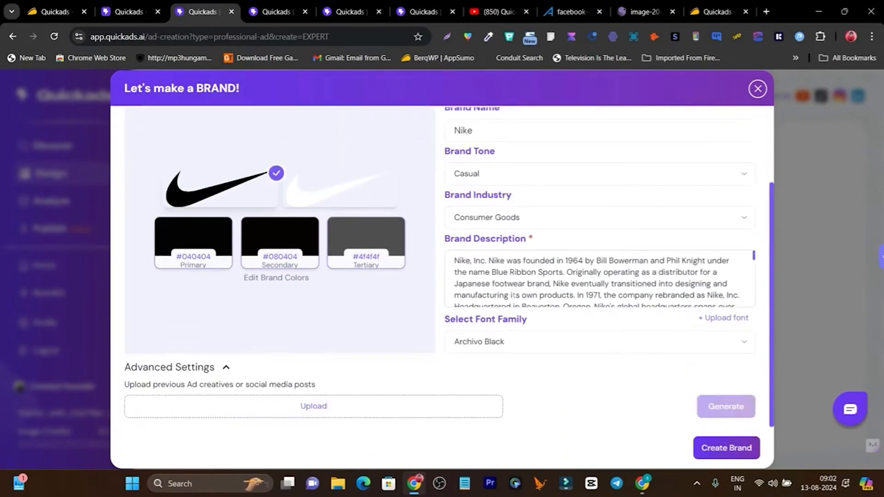
scroll(523, 286, "down", 3)
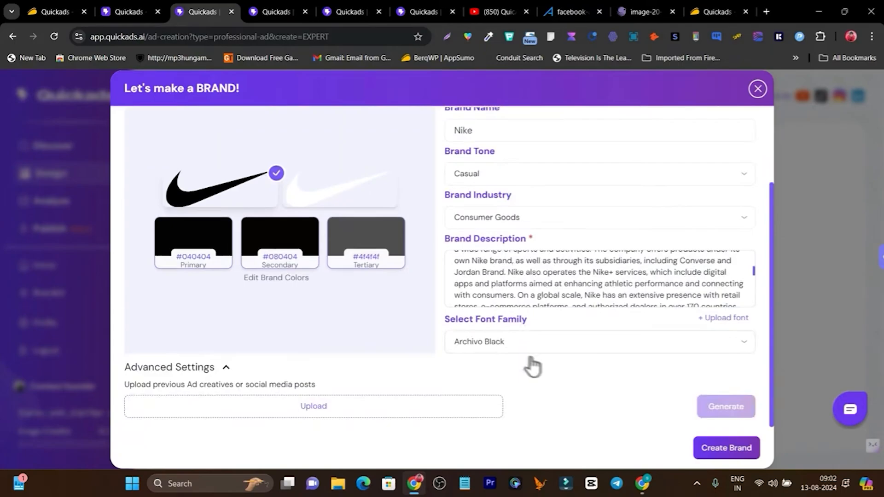
scroll(359, 262, "up", 2)
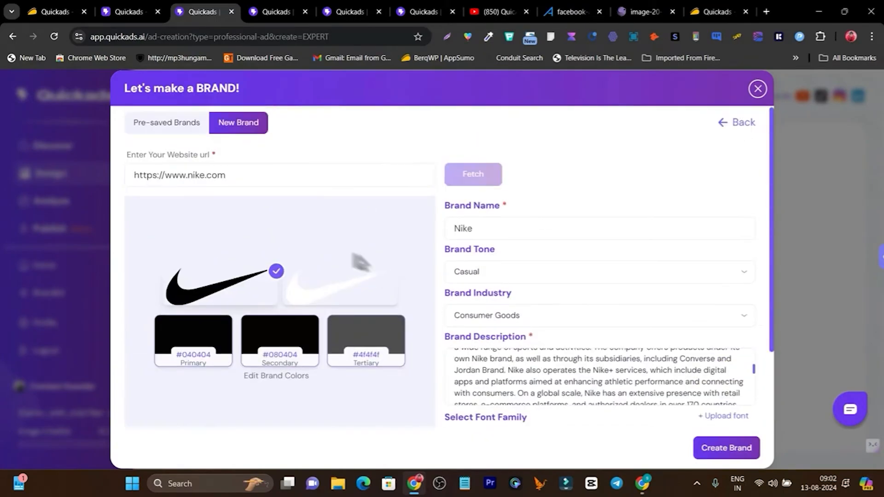
left_click(727, 446)
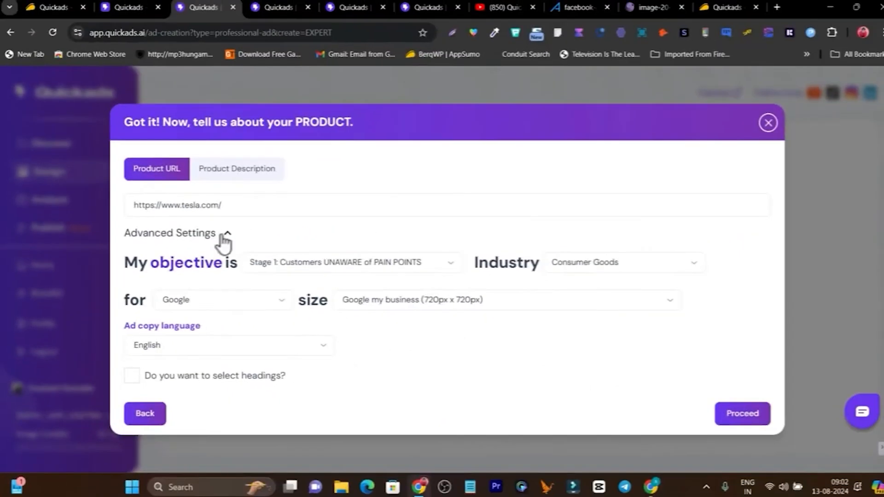
Show the advanced settings of the product form.
left_click(453, 171)
left_click(436, 46)
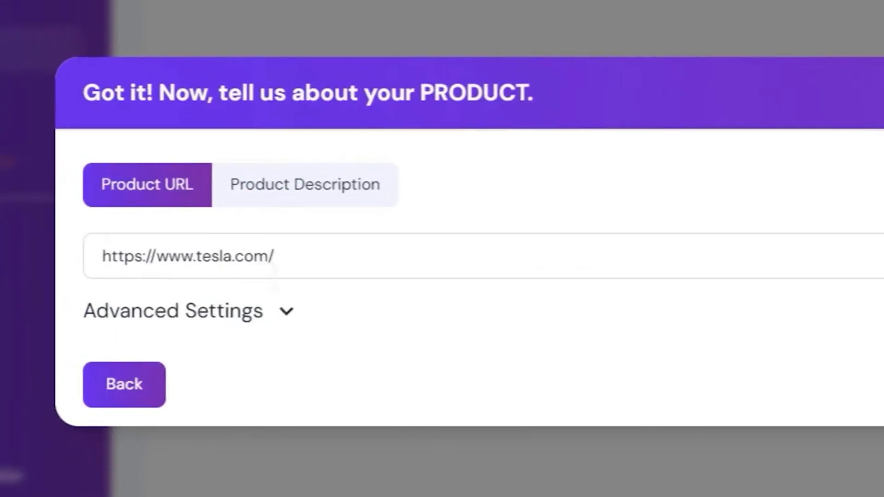
left_click(253, 311)
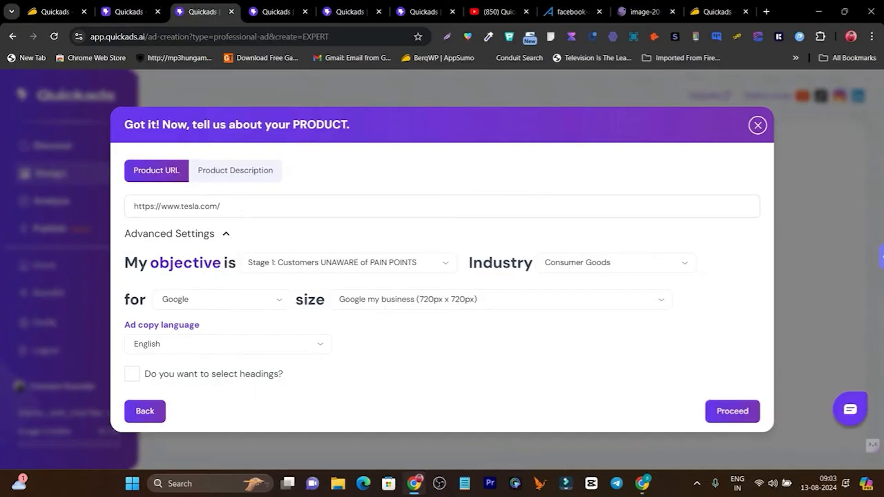
Provide a product description instead of a product URL and enter "Nike smartwatch" as its text.
left_click(237, 184)
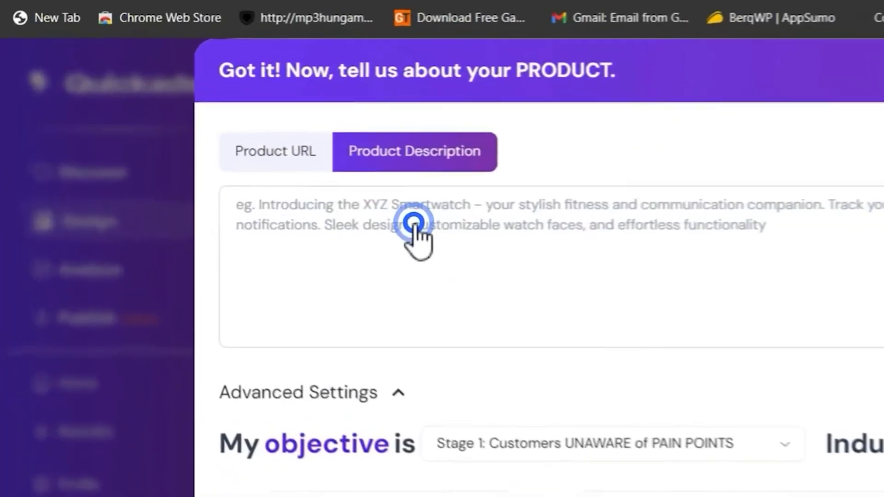
left_click(168, 212)
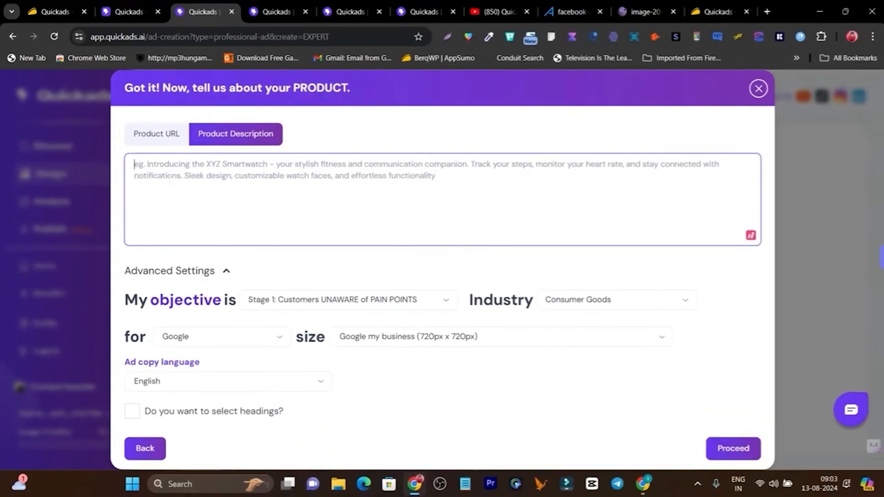
type("Nike smartwatch")
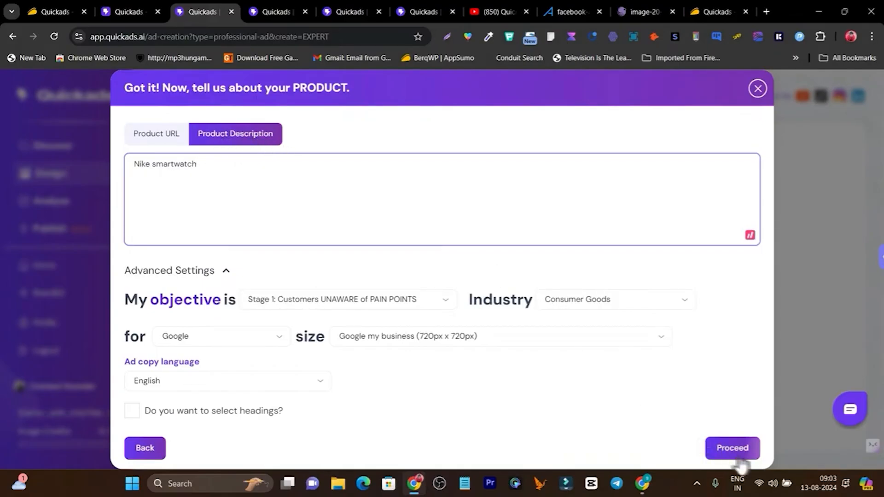
Submit the product description and generate a background picture using QuickAds AI photography with the prompt "nike smartwatch".
left_click(733, 449)
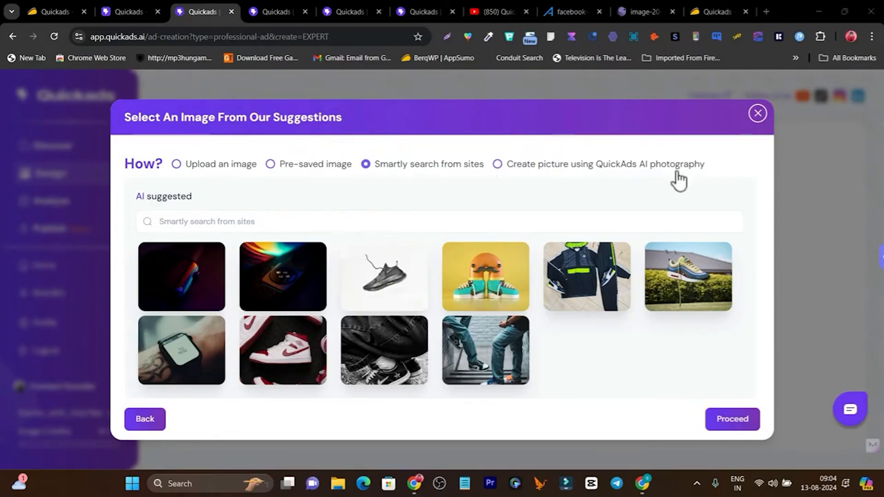
left_click(498, 166)
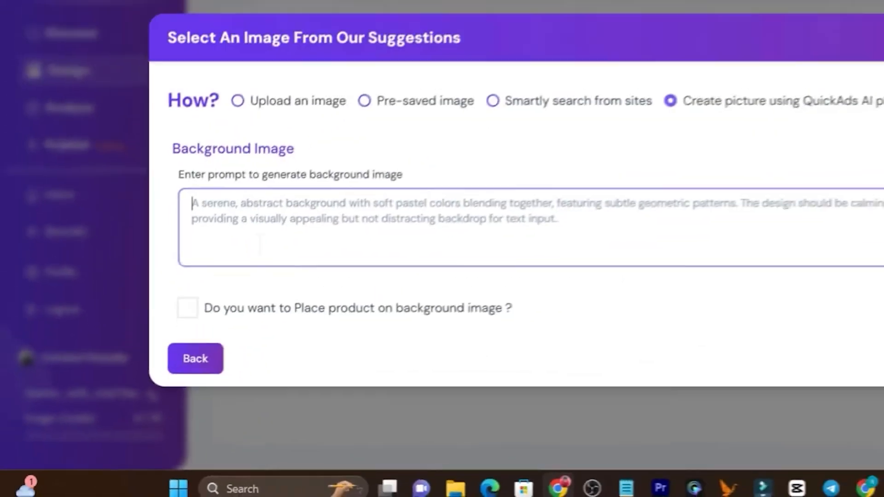
type("nikje")
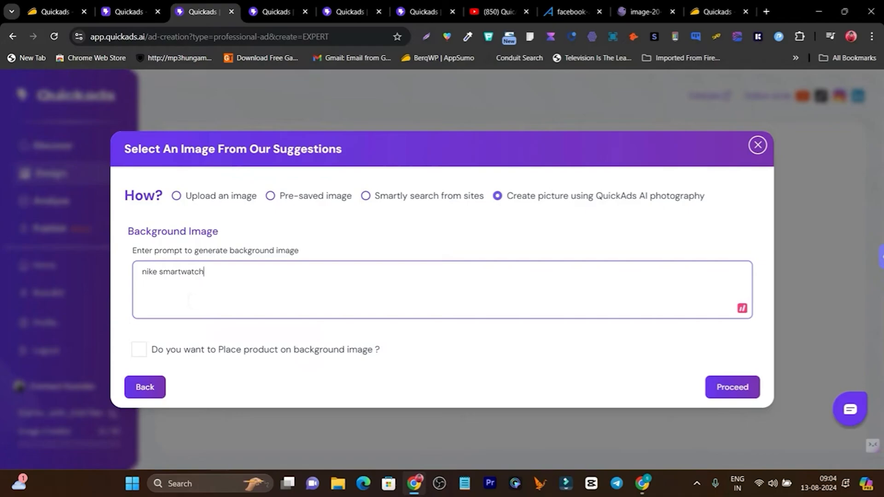
left_click(730, 391)
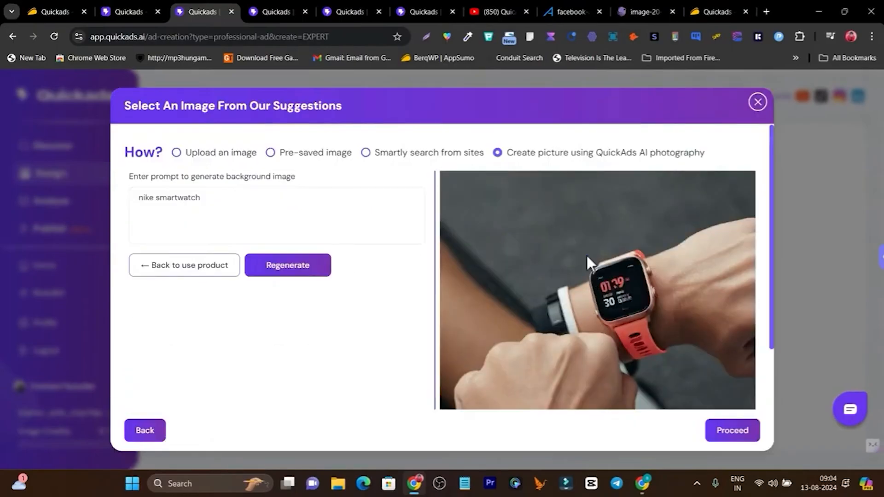
left_click(585, 255)
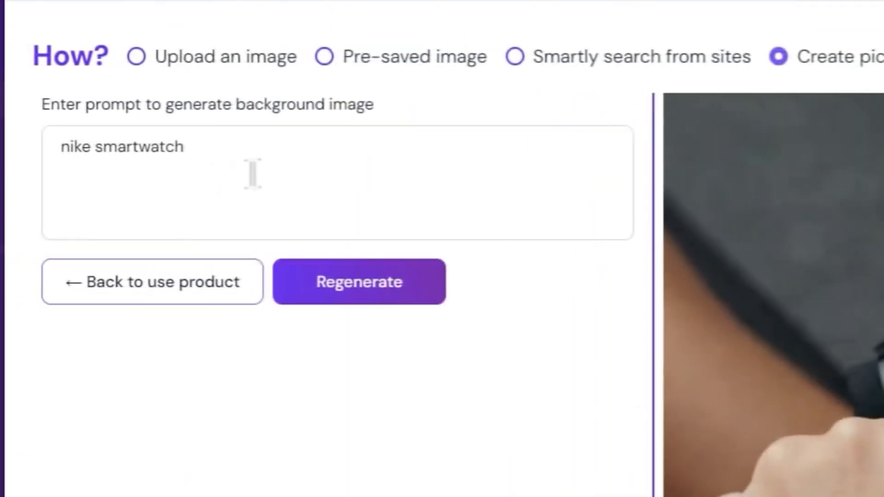
Review the generated picture's prompt and return to the background and product image options.
left_click(247, 161)
left_click_drag(371, 158, 248, 161)
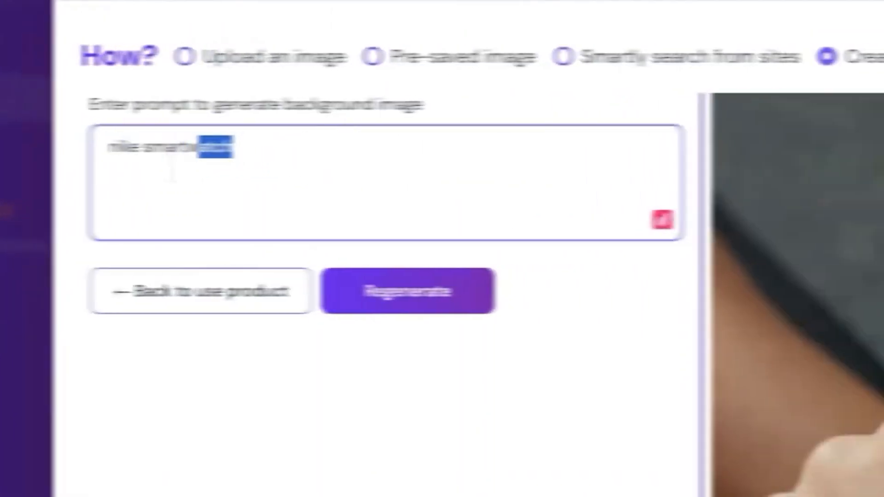
left_click(230, 173)
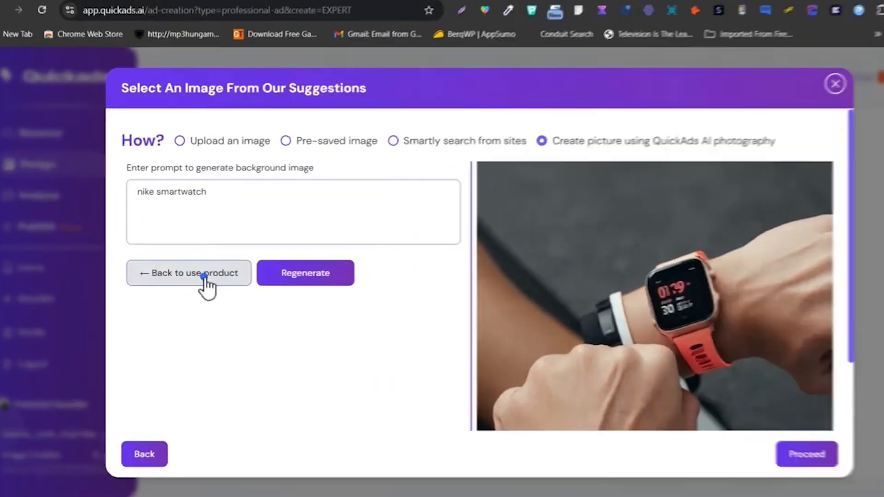
left_click(203, 277)
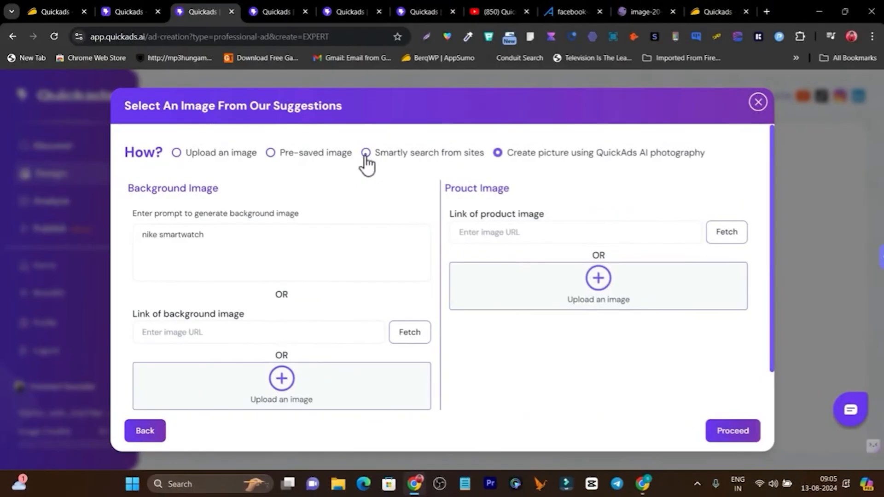
Use the AI-suggested image of a smartwatch on a tattooed wrist from the smart site search and generate the ad.
left_click(363, 150)
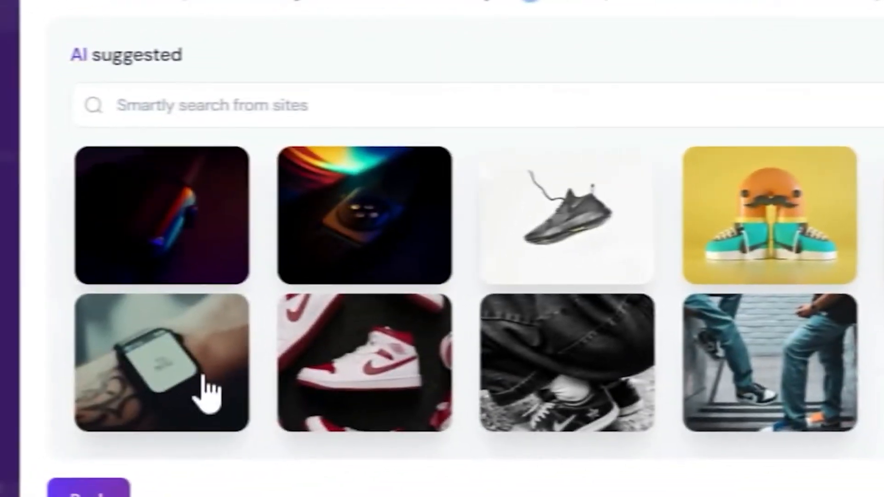
left_click(19, 495)
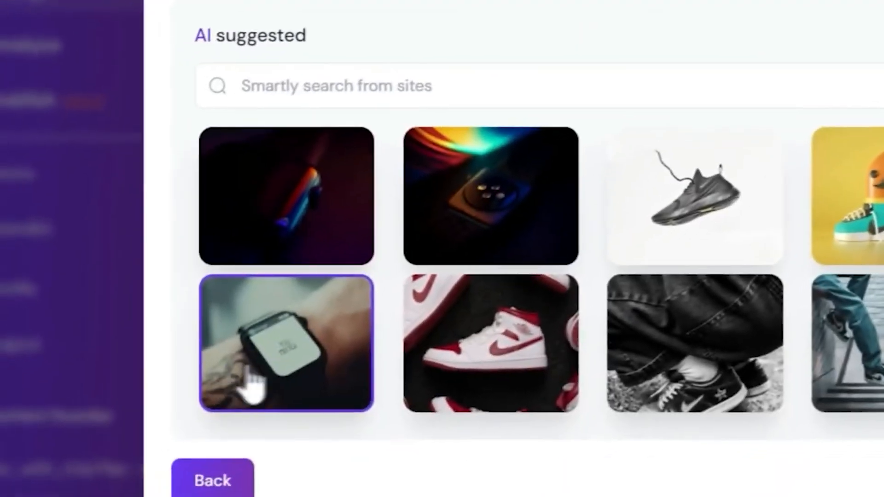
left_click(154, 494)
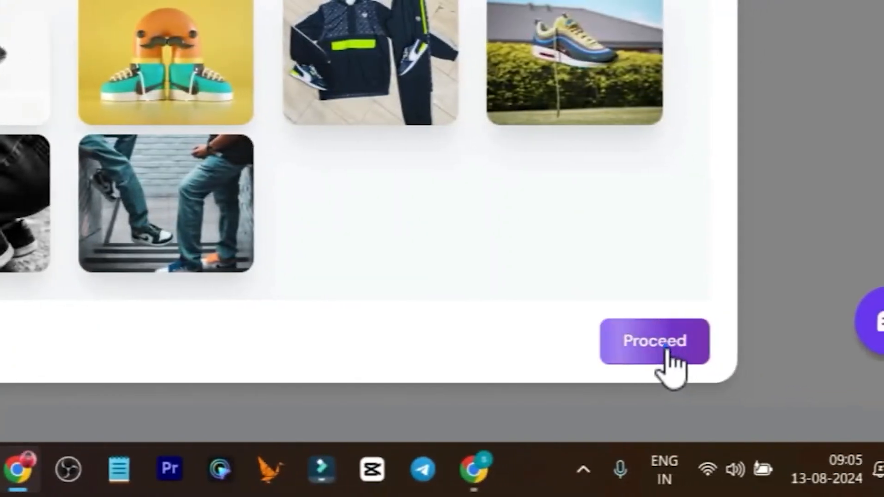
left_click(792, 350)
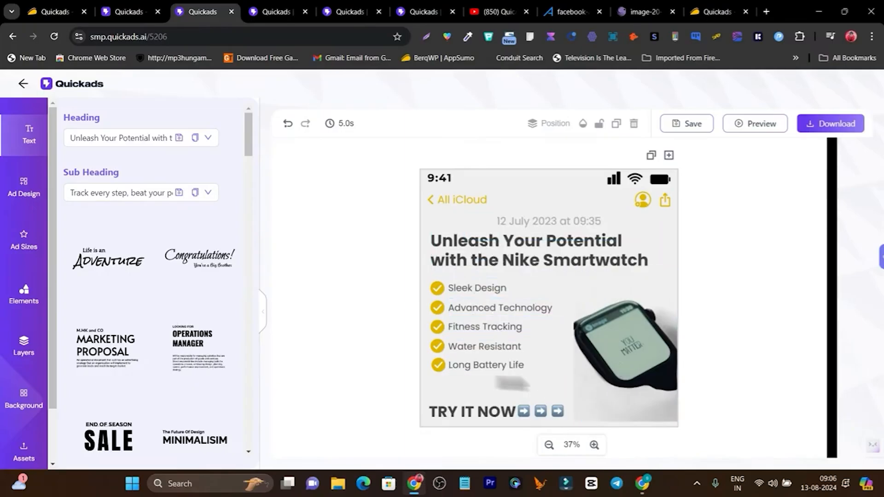
Apply the "Maintain all-day focus" ad design to the smartwatch ad.
left_click(23, 198)
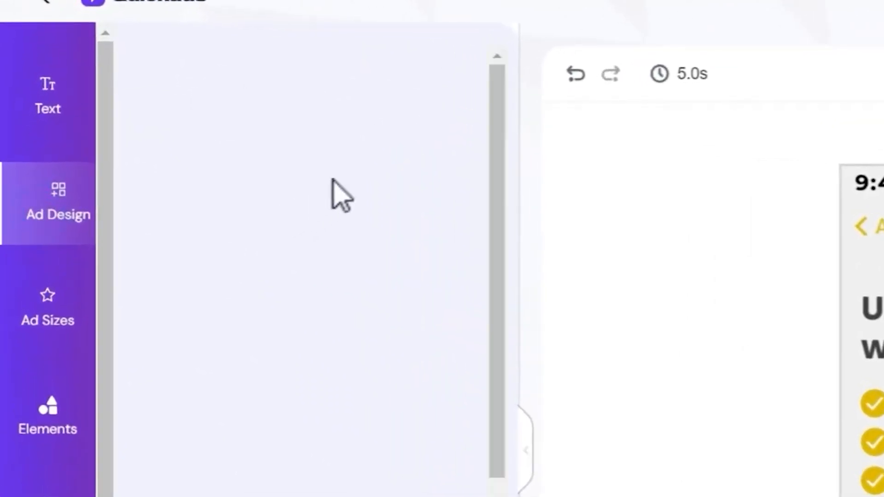
scroll(355, 365, "down", 12)
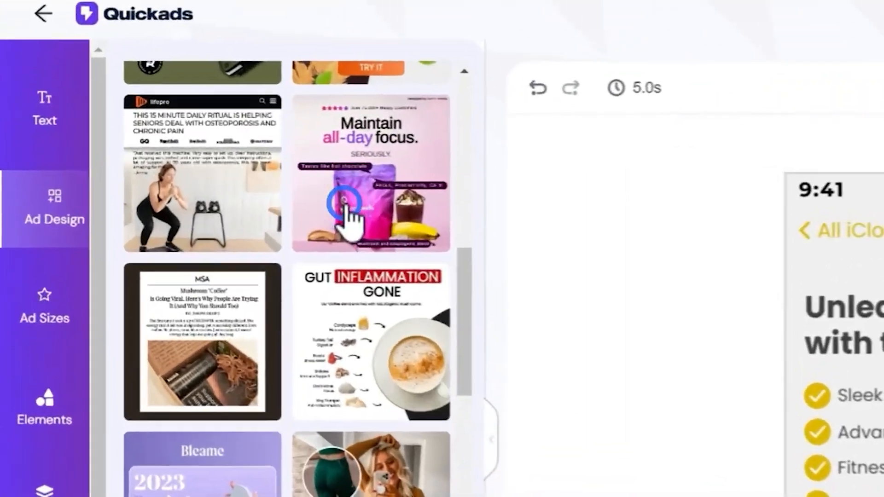
left_click(184, 195)
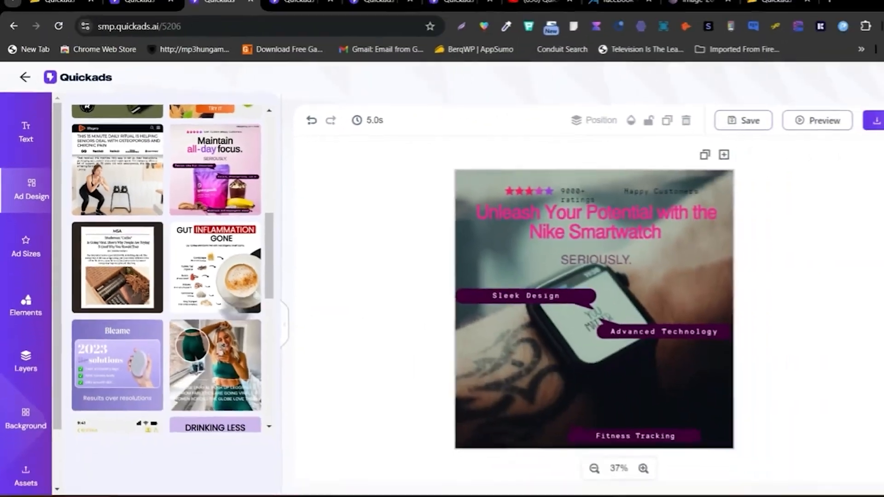
Try the purple "Drinking less" pros-and-cons design, and apply the "goodbye hairloss" design to the ad.
scroll(347, 455, "down", 10)
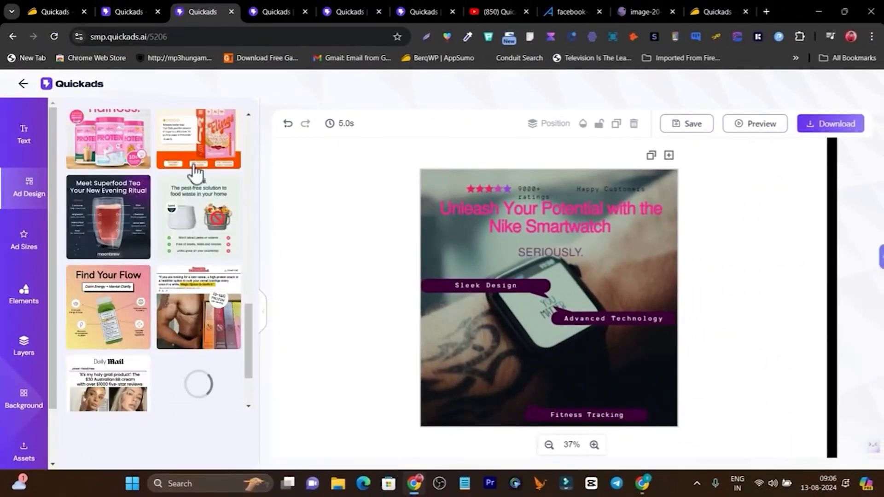
scroll(195, 171, "up", 3)
left_click(208, 220)
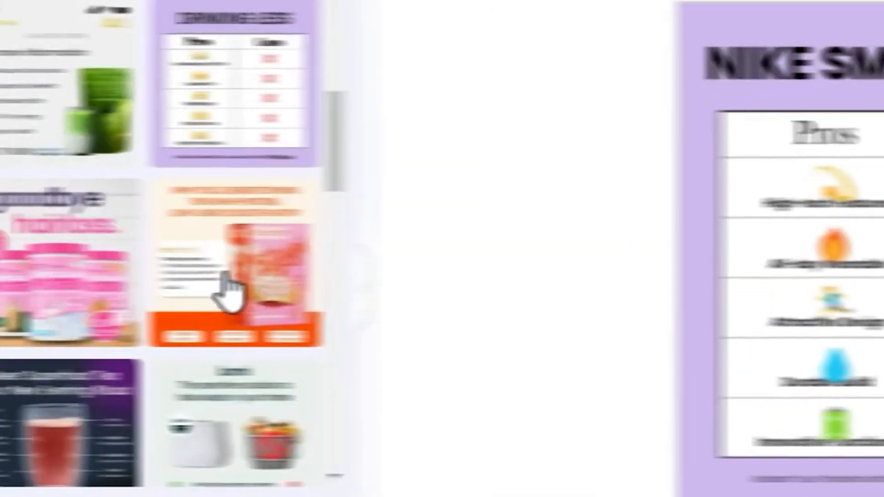
left_click(40, 249)
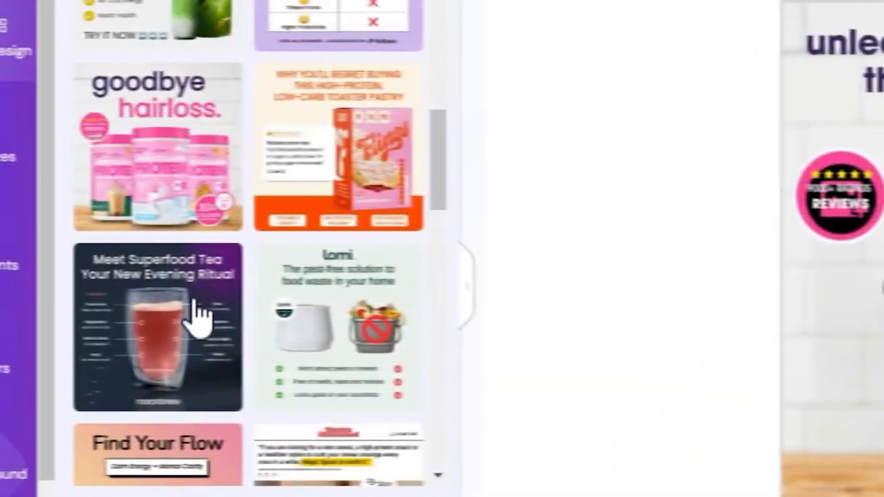
scroll(198, 312, "up", 12)
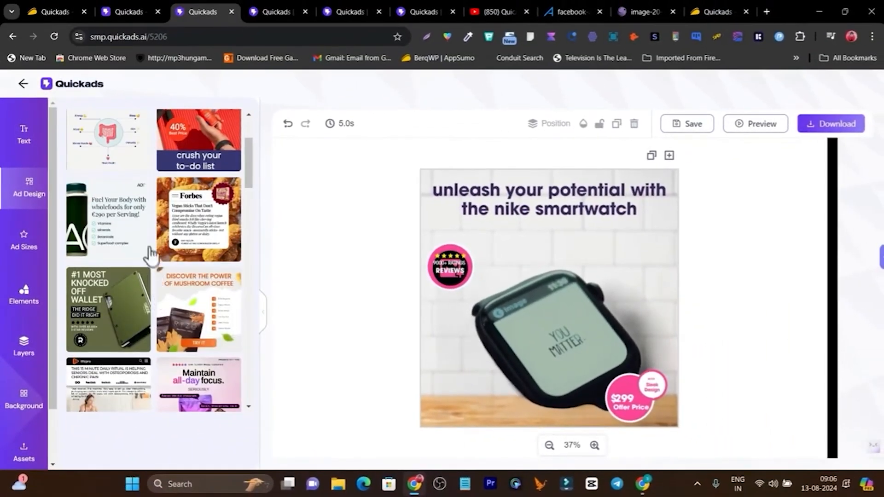
scroll(184, 258, "up", 3)
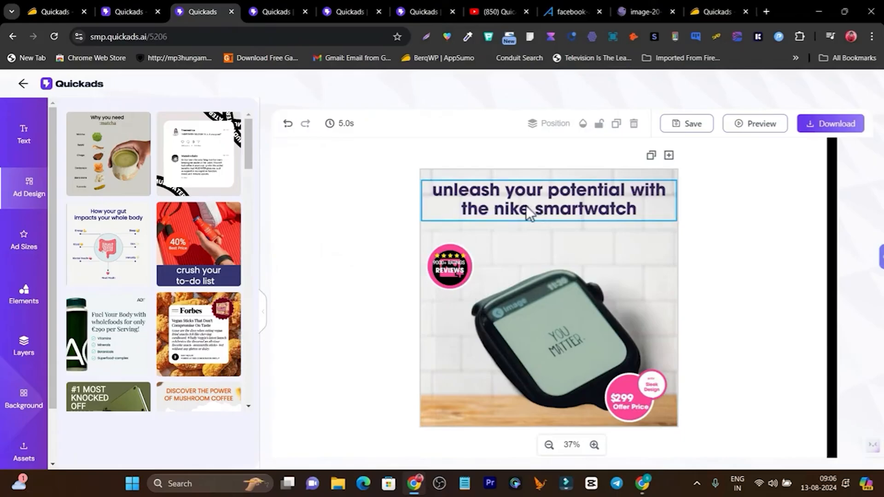
Replace the first word of the ad's headline with "Uleash".
left_click(510, 207)
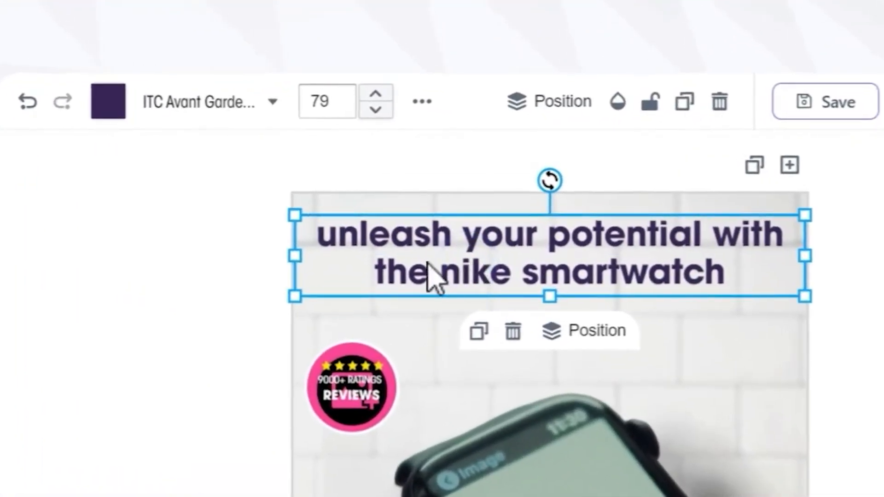
key("BackSpace")
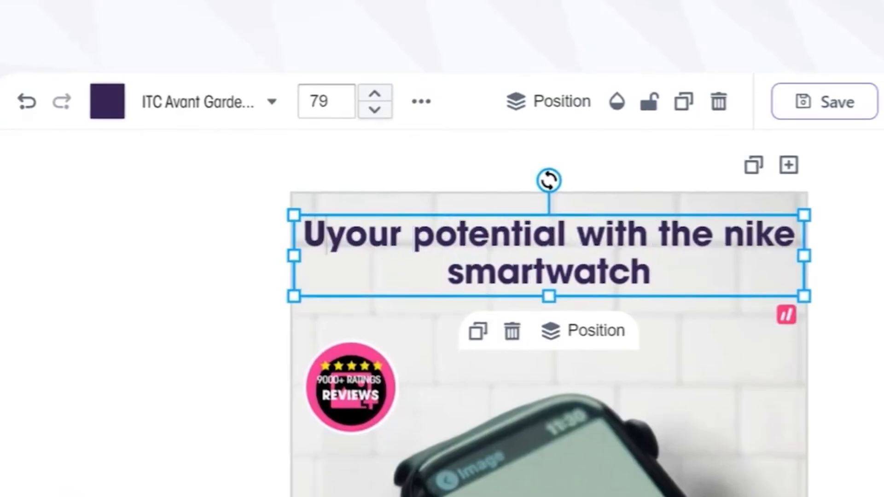
type("Uleash")
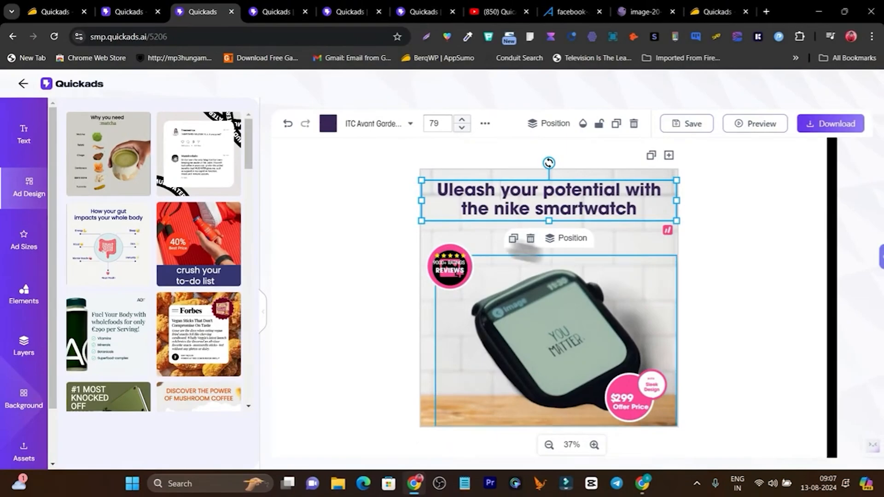
Add the "End of season SALE" text template to the ad.
left_click(16, 137)
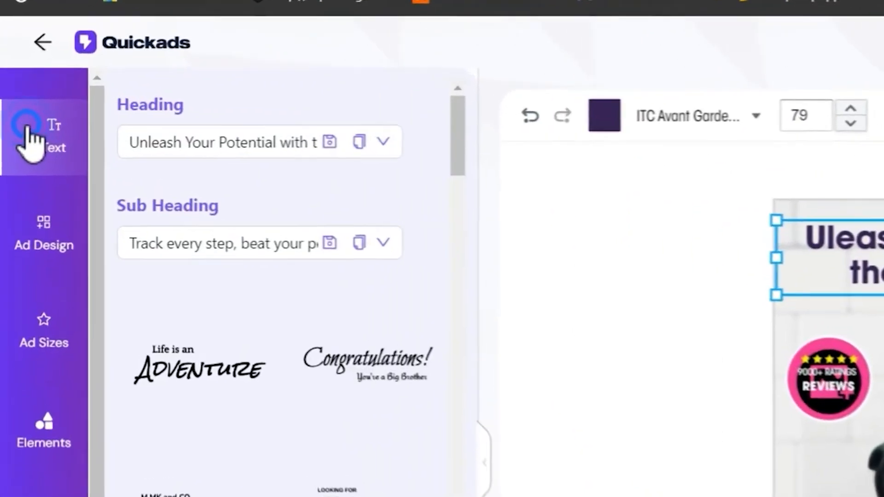
scroll(156, 322, "down", 5)
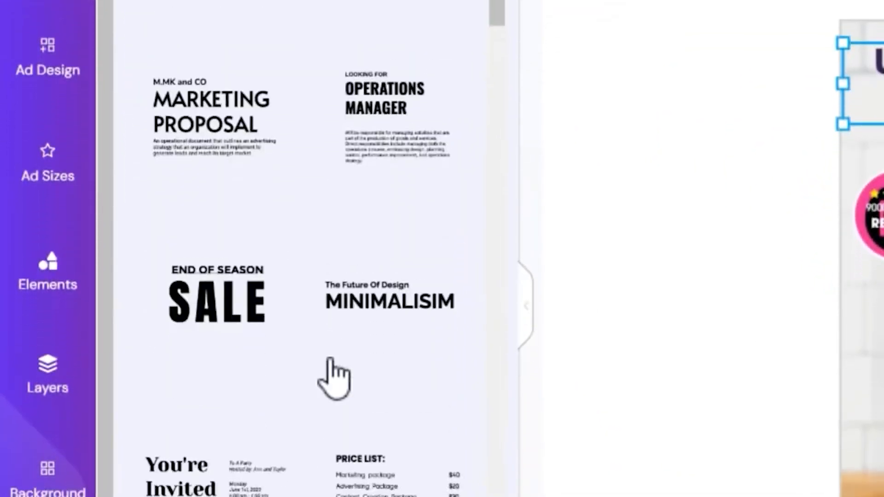
scroll(330, 378, "down", 2)
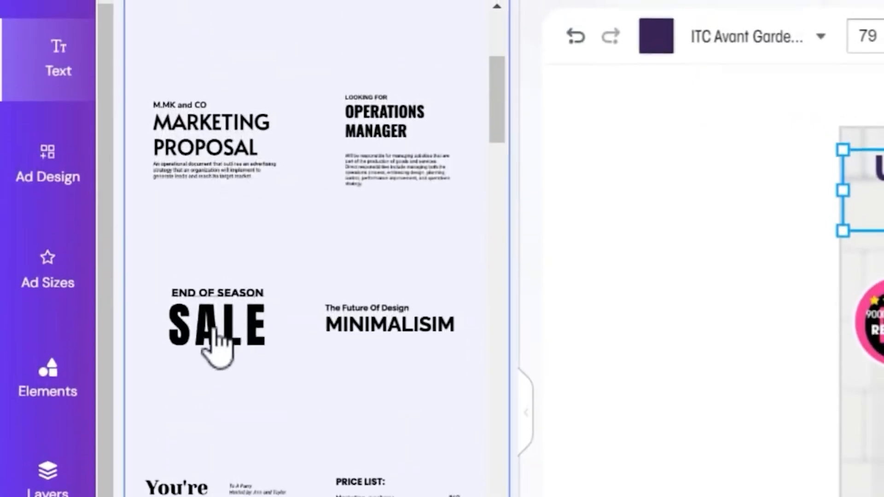
left_click(213, 328)
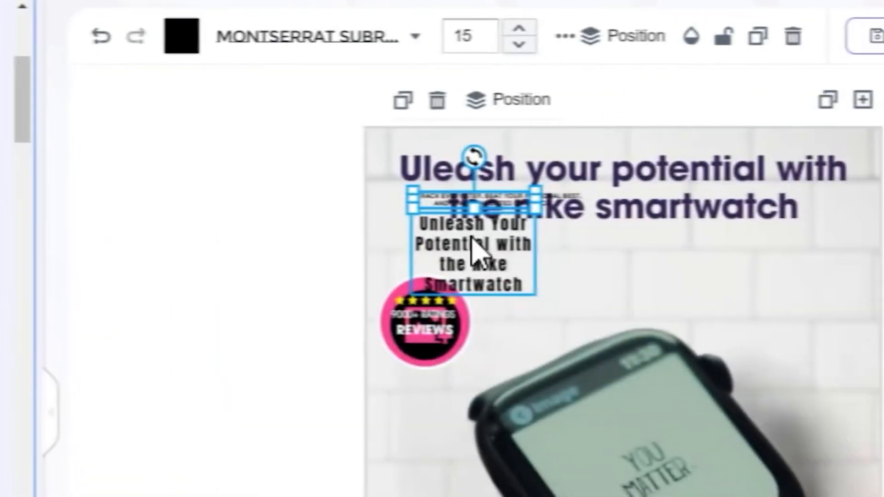
Move the added Anton heading off the ad's right edge and view its font choices.
left_click_drag(883, 235, 883, 258)
left_click_drag(653, 258, 621, 329)
left_click_drag(543, 317, 383, 204)
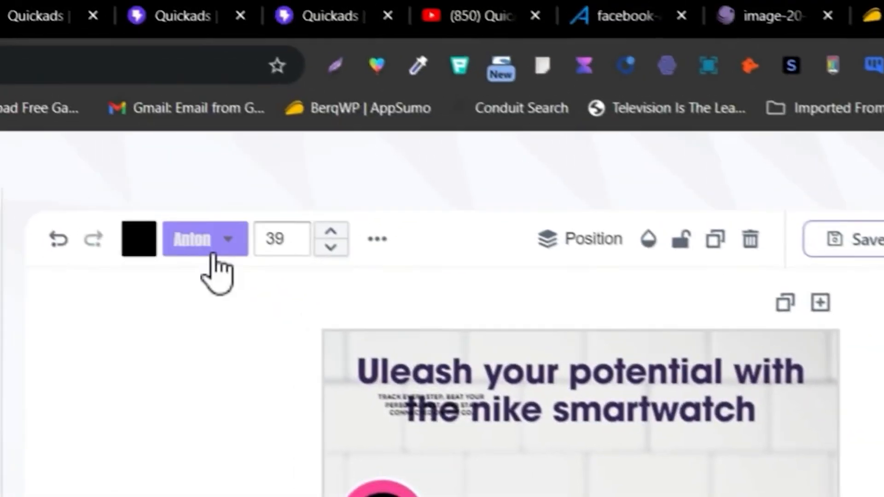
left_click(214, 249)
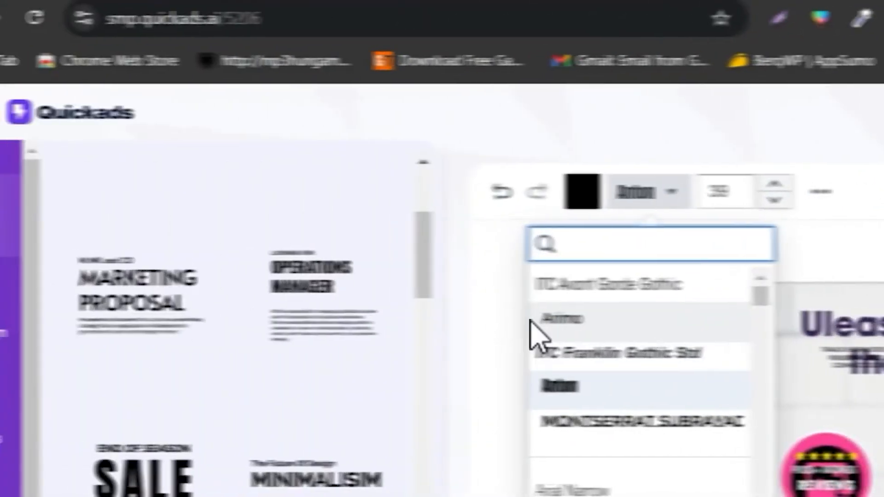
left_click(71, 364)
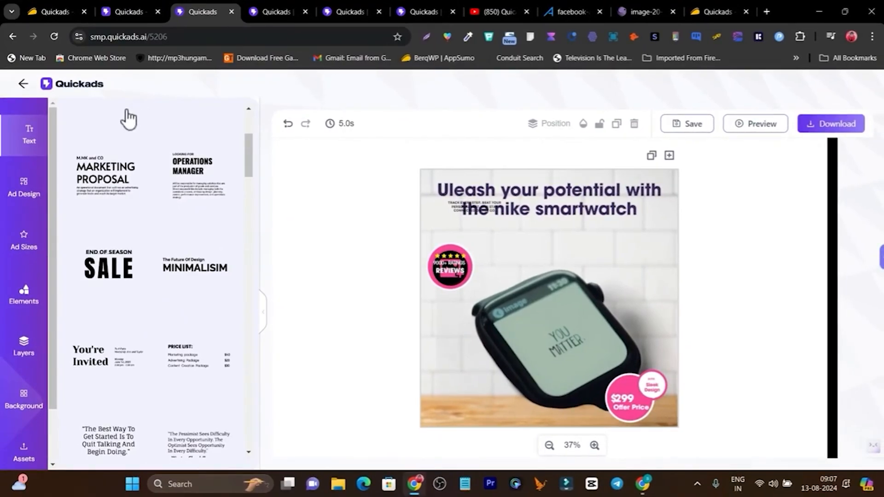
Try the Facebook Cover and Youtube Thumbnail sizes, and resize the ad to Pinterest post, 1000 x 1500 px.
left_click(27, 244)
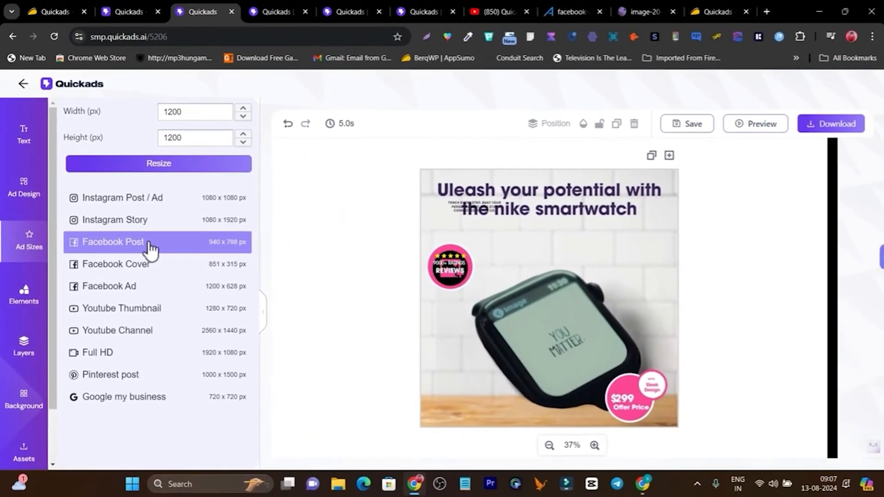
left_click(180, 272)
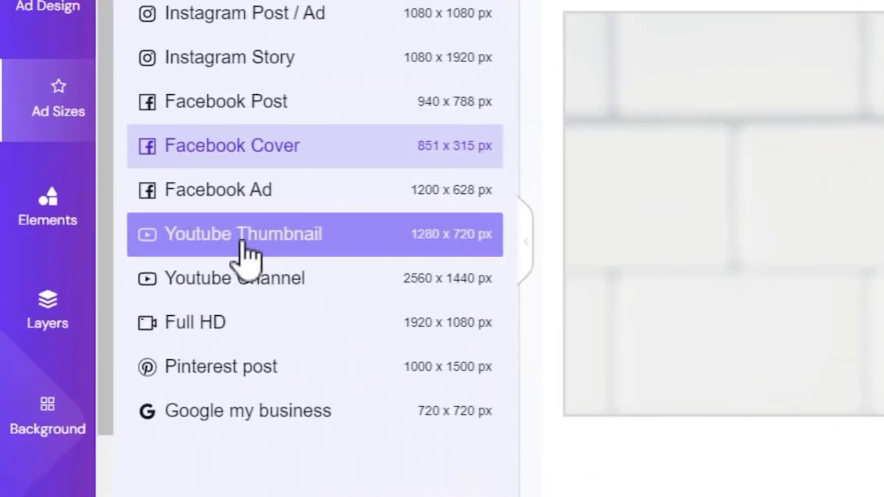
left_click(232, 240)
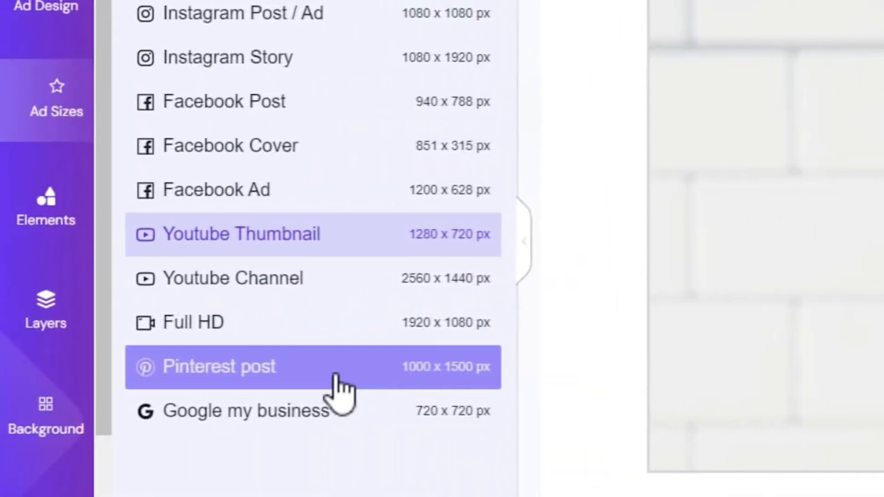
left_click(210, 377)
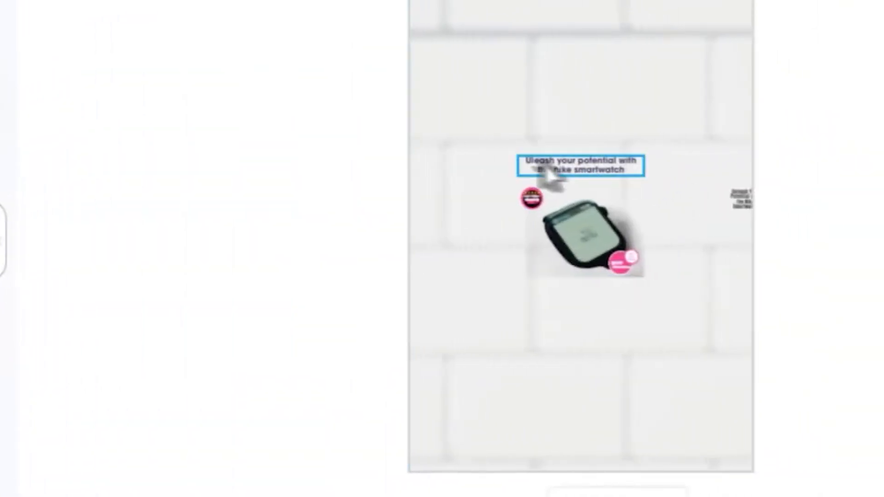
left_click_drag(489, 124, 539, 150)
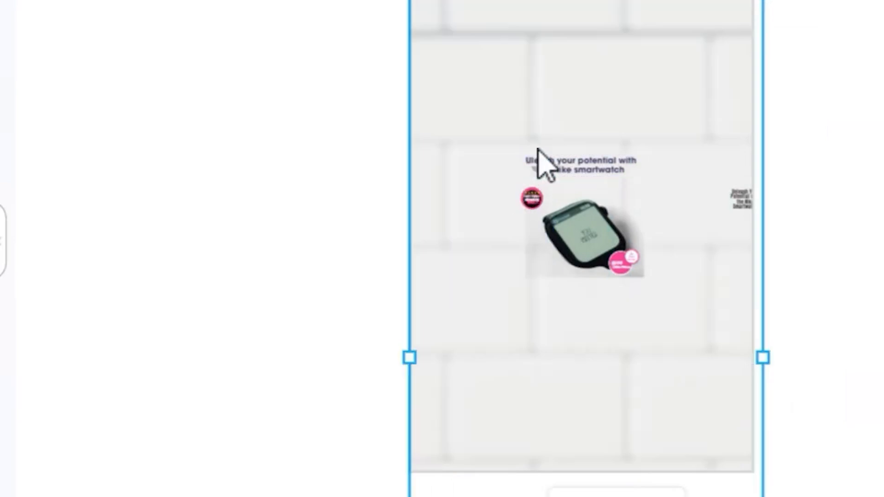
Move the "Uleash your potential with the nike smartwatch" headline near the ad's upper edge and enlarge it across most of the width.
left_click(556, 166)
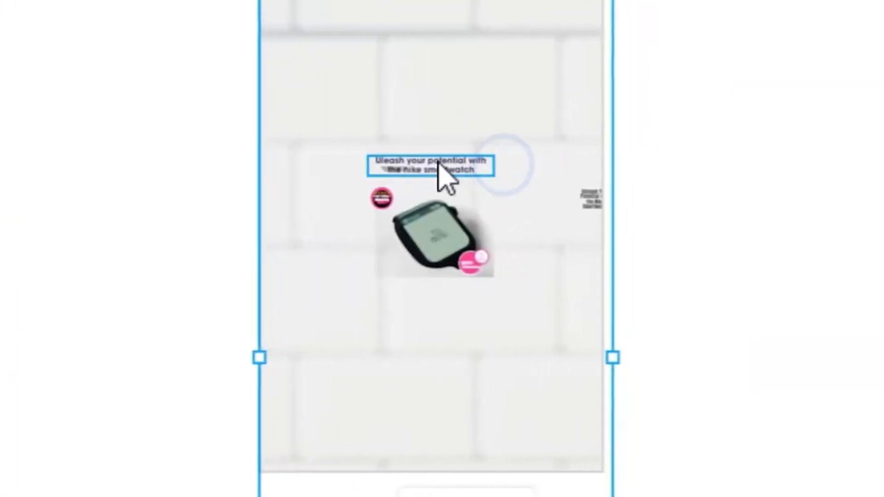
left_click_drag(367, 156, 317, 122)
left_click_drag(416, 219, 454, 142)
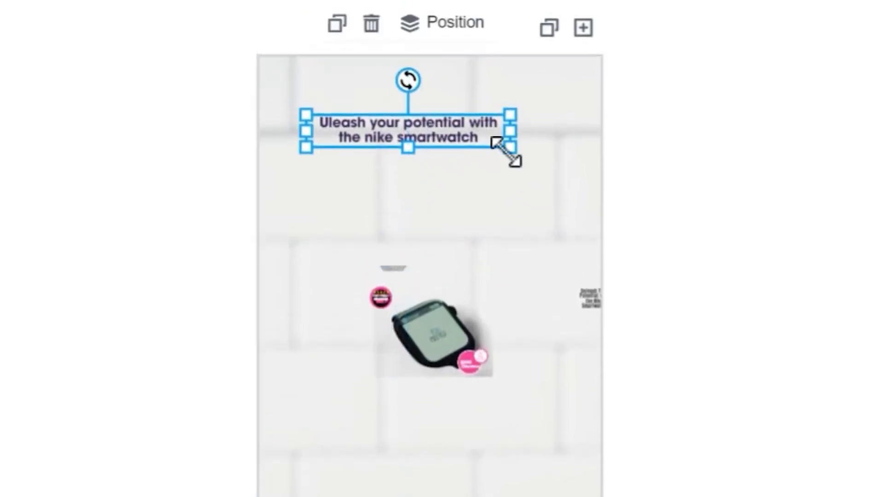
left_click_drag(510, 146, 558, 166)
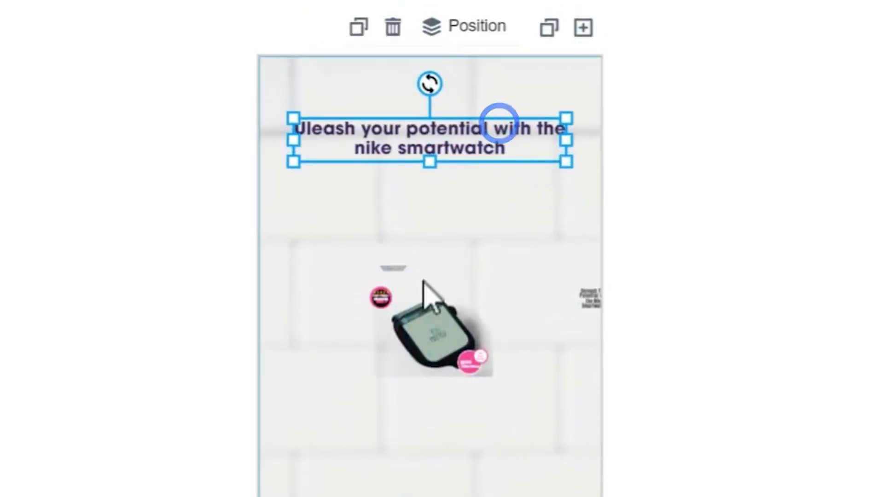
Enlarge the smartwatch image below the headline until it spans slightly more than the ad's full width.
left_click(427, 324)
left_click_drag(372, 288, 228, 186)
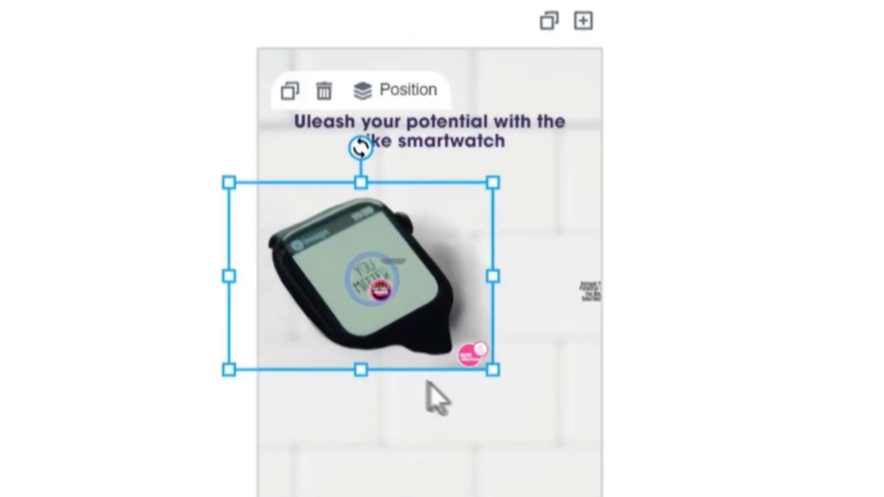
left_click_drag(488, 341, 624, 424)
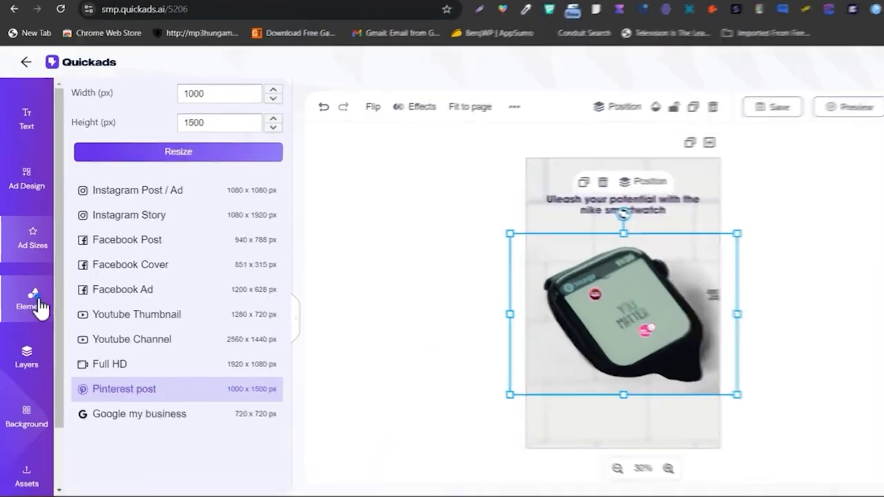
Look through the editor's Elements, Layers, Background, Assets and Photo libraries.
left_click(62, 364)
left_click(66, 283)
left_click(46, 368)
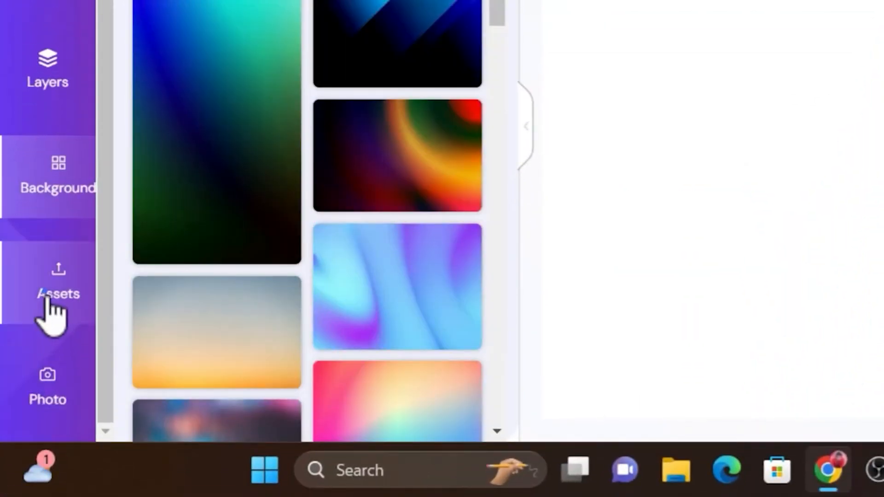
left_click(46, 298)
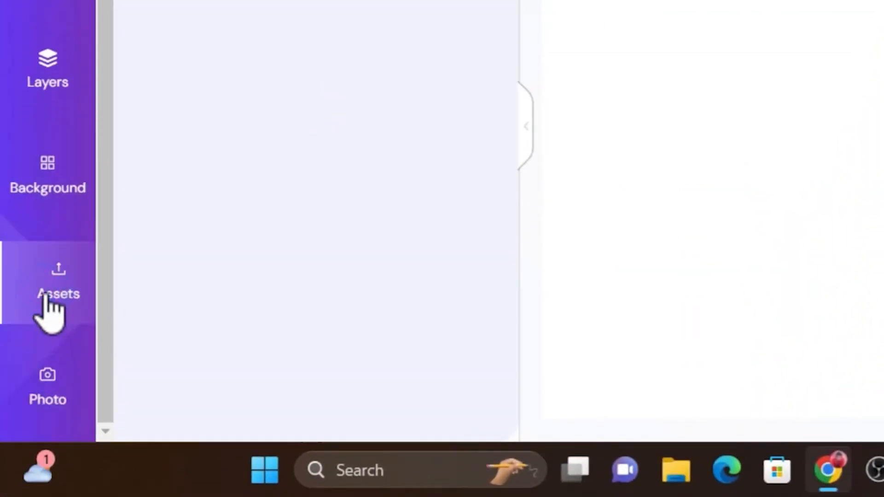
left_click(44, 397)
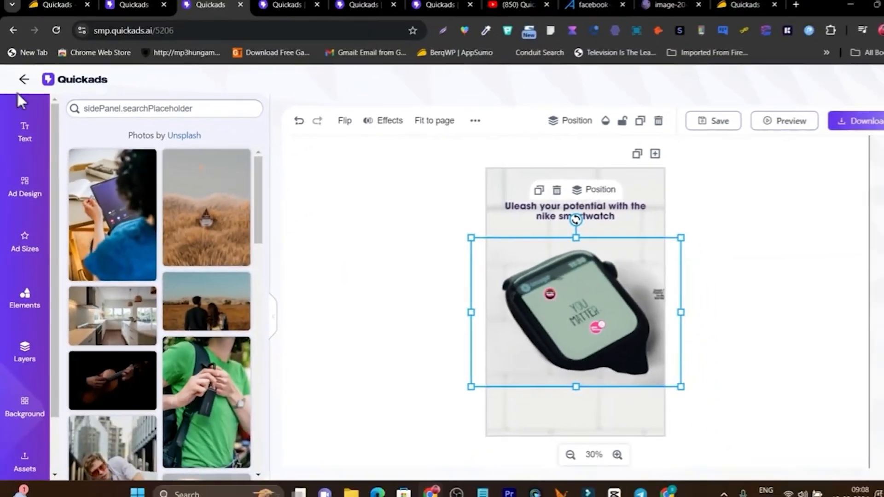
Leave the ad editor, dismiss the brand selection window and view the Analyze and Publish sections.
left_click(36, 1)
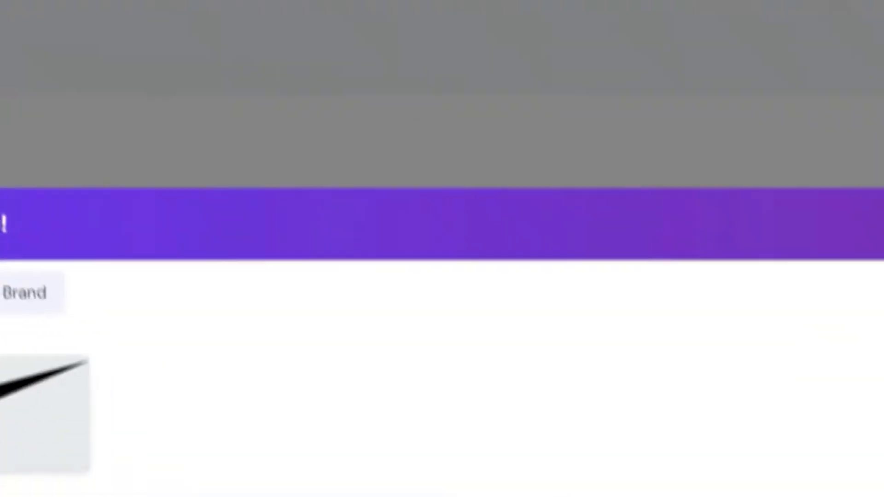
left_click(666, 179)
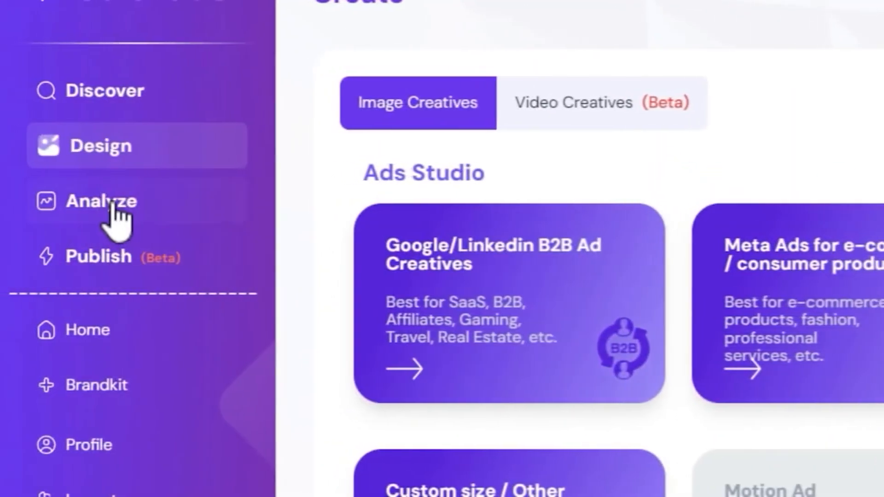
left_click(20, 203)
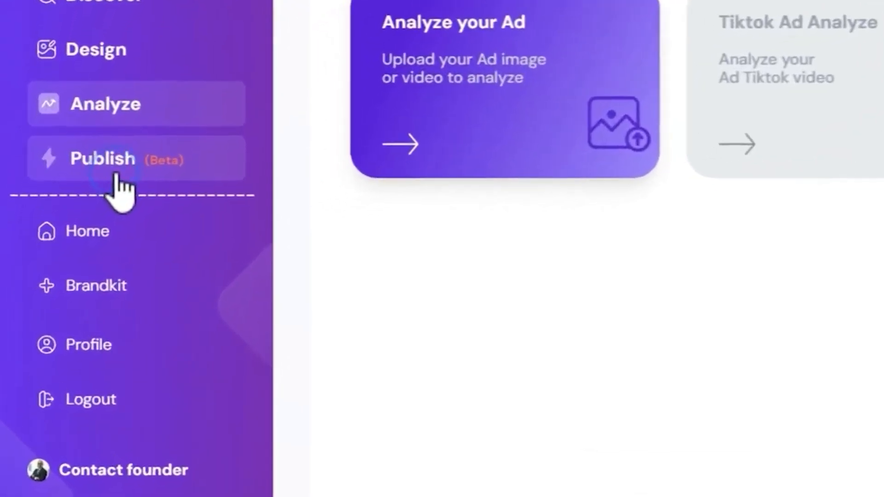
left_click(57, 233)
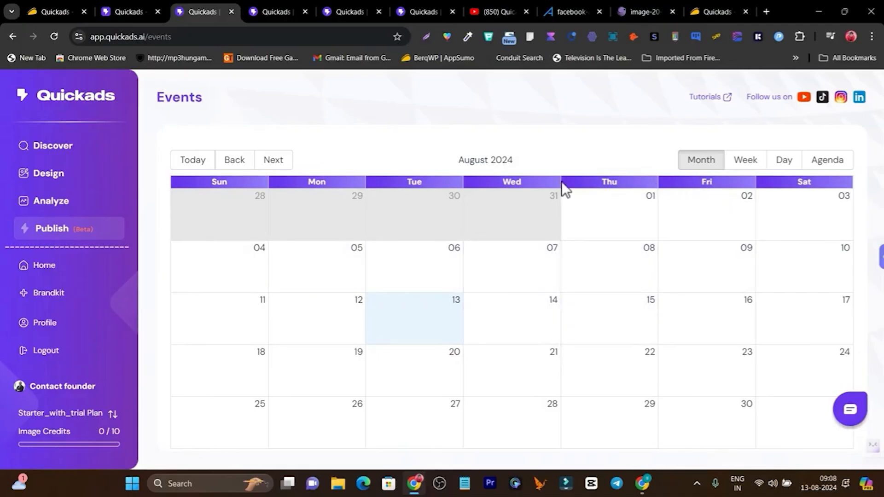
View the August 2024 publishing calendar by week, day and agenda, and return it to the month view.
left_click(745, 160)
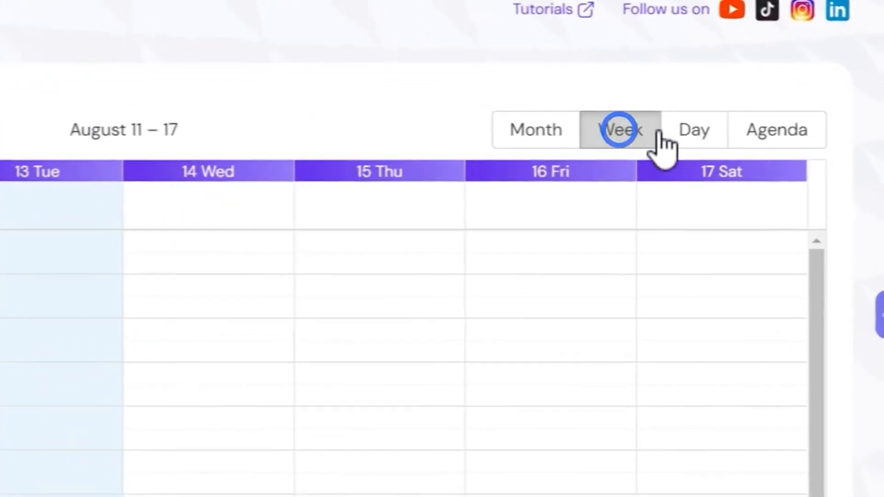
left_click(783, 160)
left_click(814, 160)
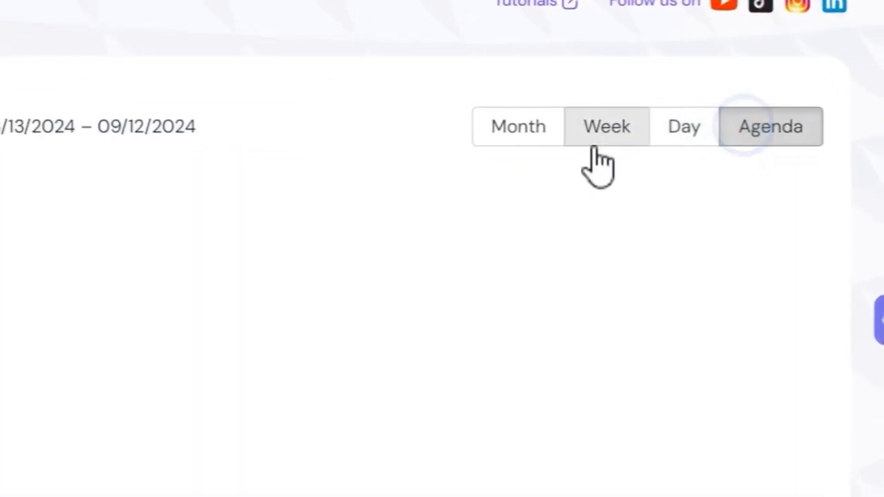
left_click(505, 129)
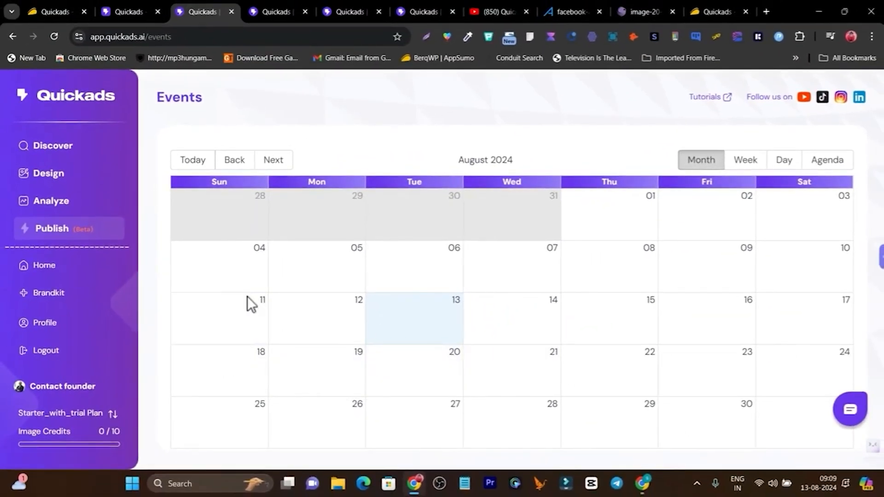
View the Home page and the Nike brand in Brandkit, and open the Discover ad library.
left_click(48, 272)
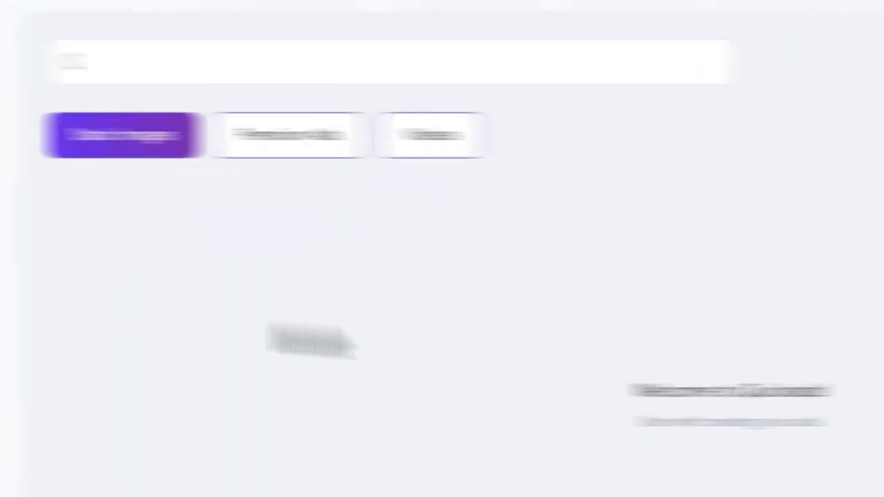
left_click(92, 348)
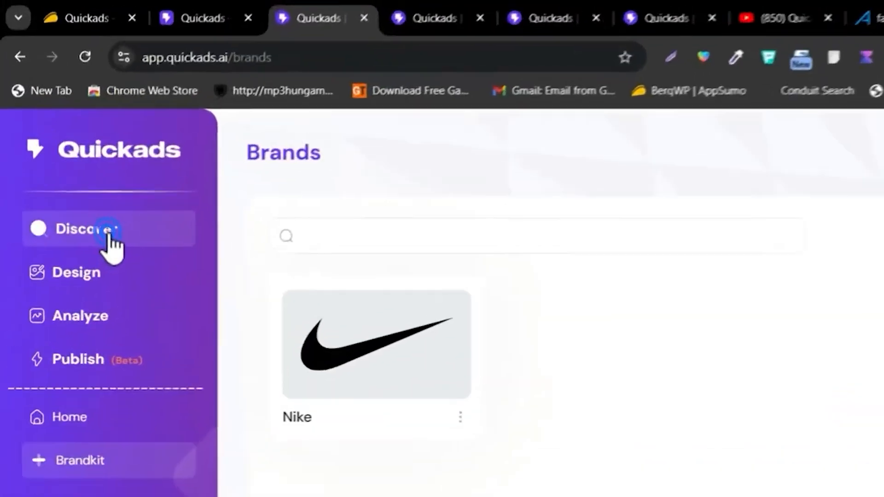
left_click(134, 155)
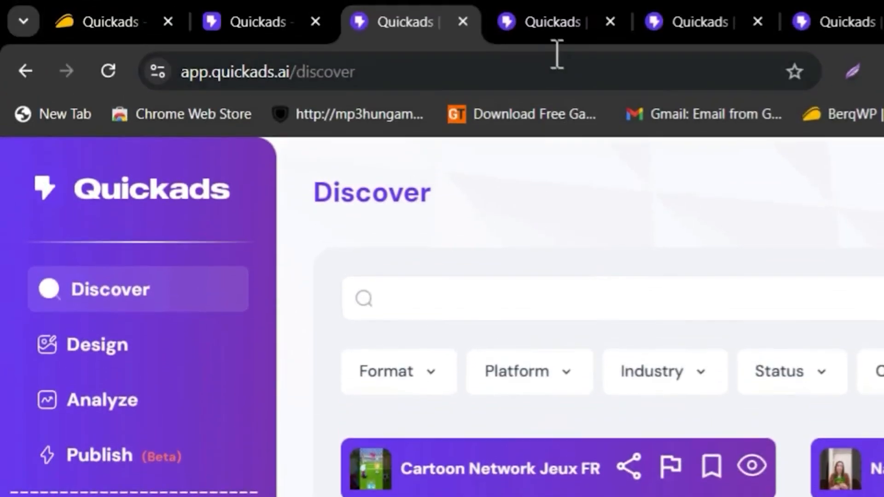
Open the insurance ad's details, watch its source video on YouTube, compare both pages and close the video.
left_click(548, 37)
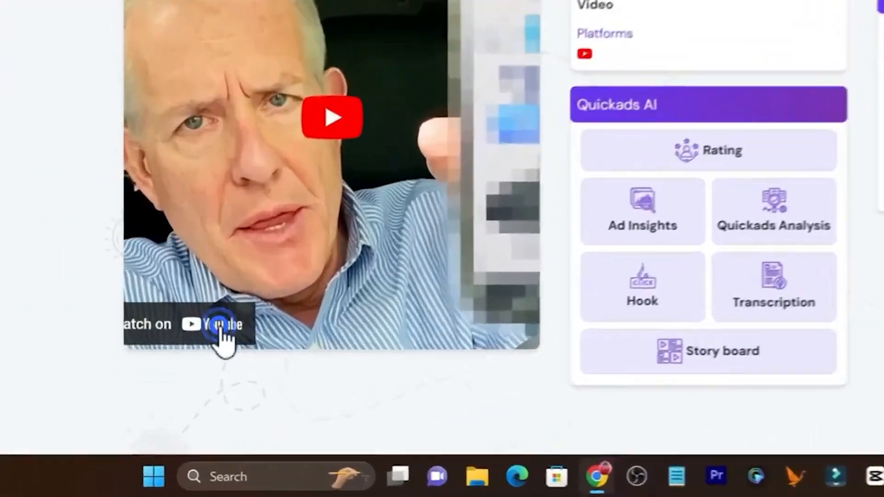
left_click(171, 383)
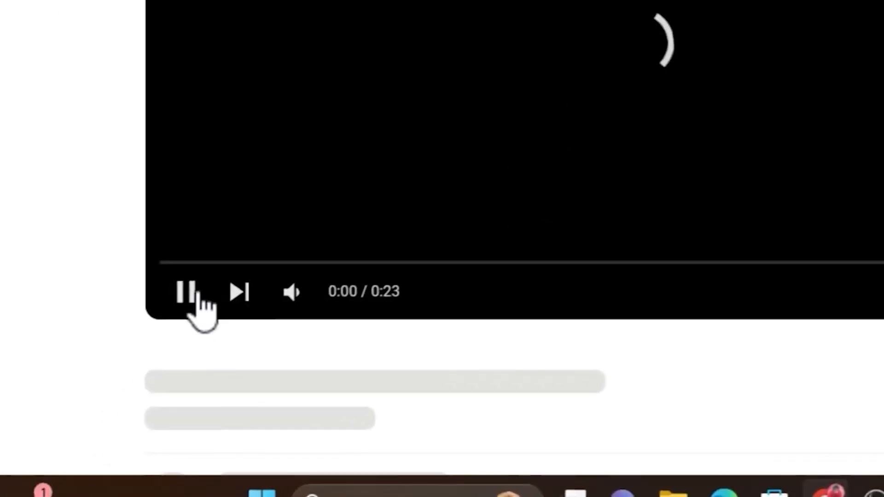
left_click(192, 288)
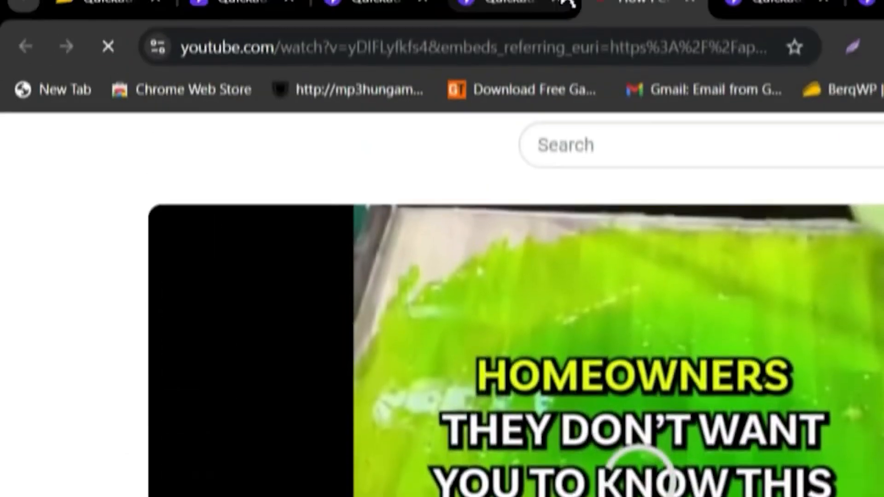
left_click(534, 1)
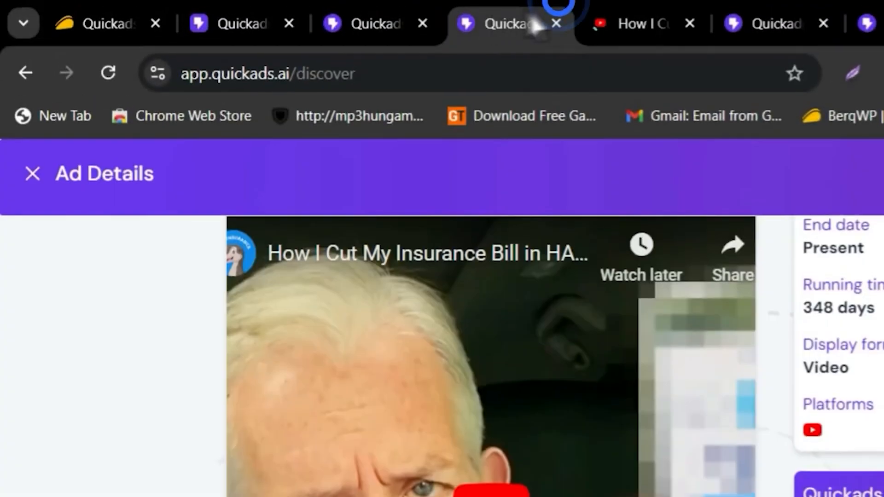
left_click(599, 1)
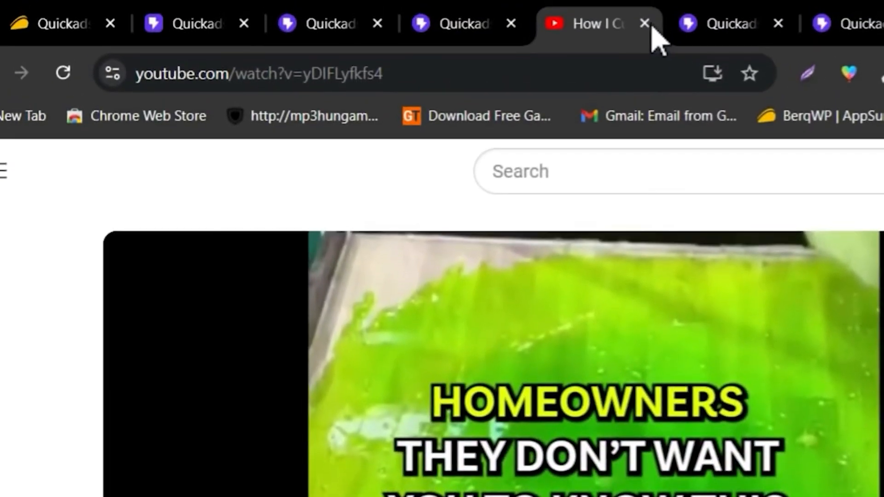
left_click(638, 28)
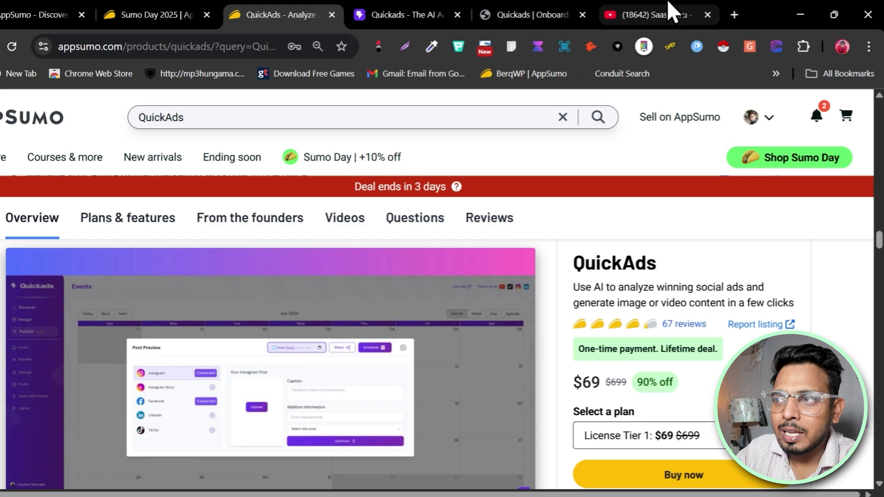
Switch from the QuickAds AppSumo deal to the Saas Guru channel's videos on YouTube.
left_click(665, 13)
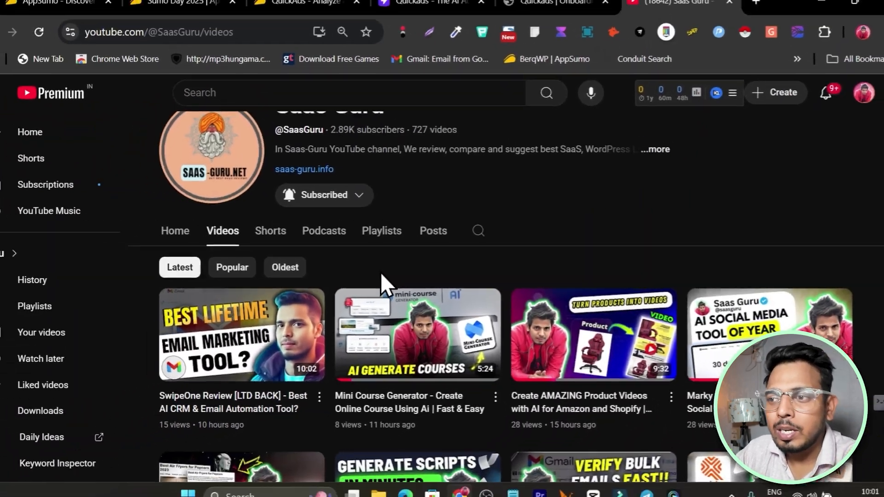